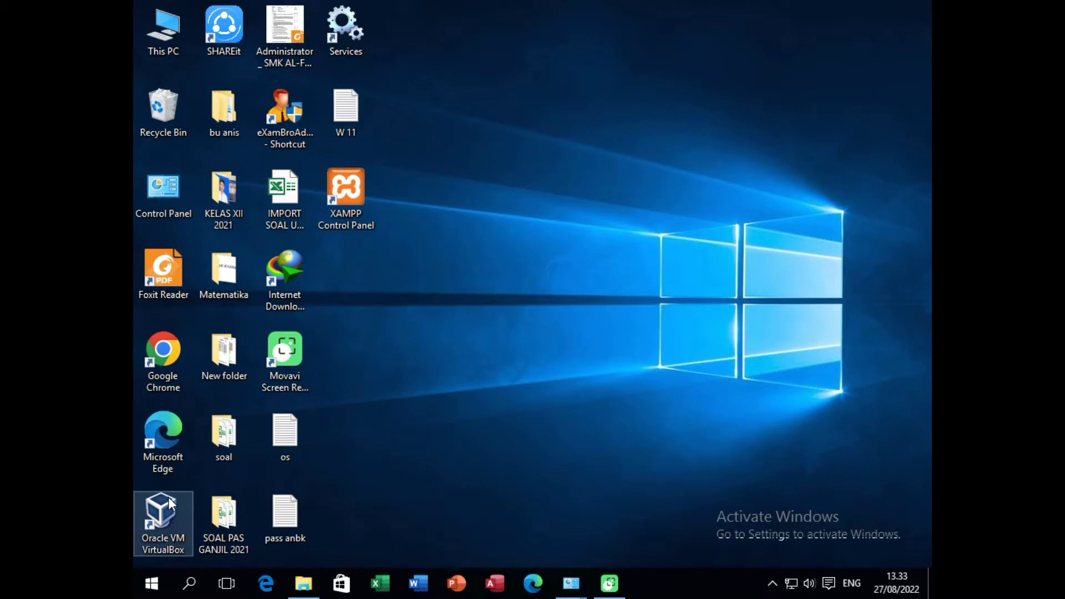
# - Open Oracle VM VirtualBox and remove the ANBK_UTAMA_SMK virtual machine along with all its files
pyautogui.doubleClick(172, 507)
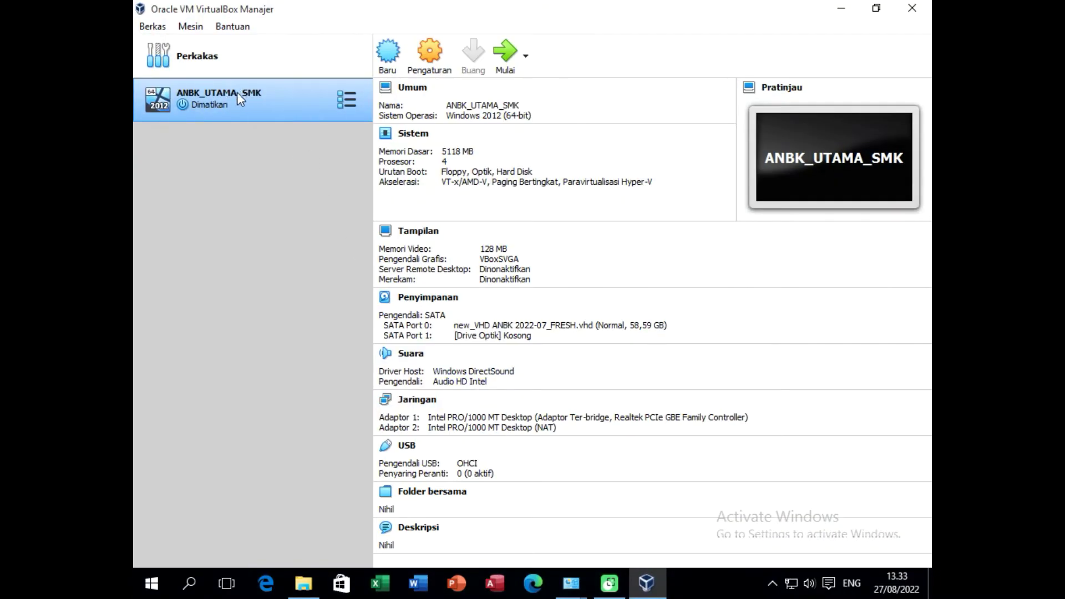
pyautogui.rightClick(267, 104)
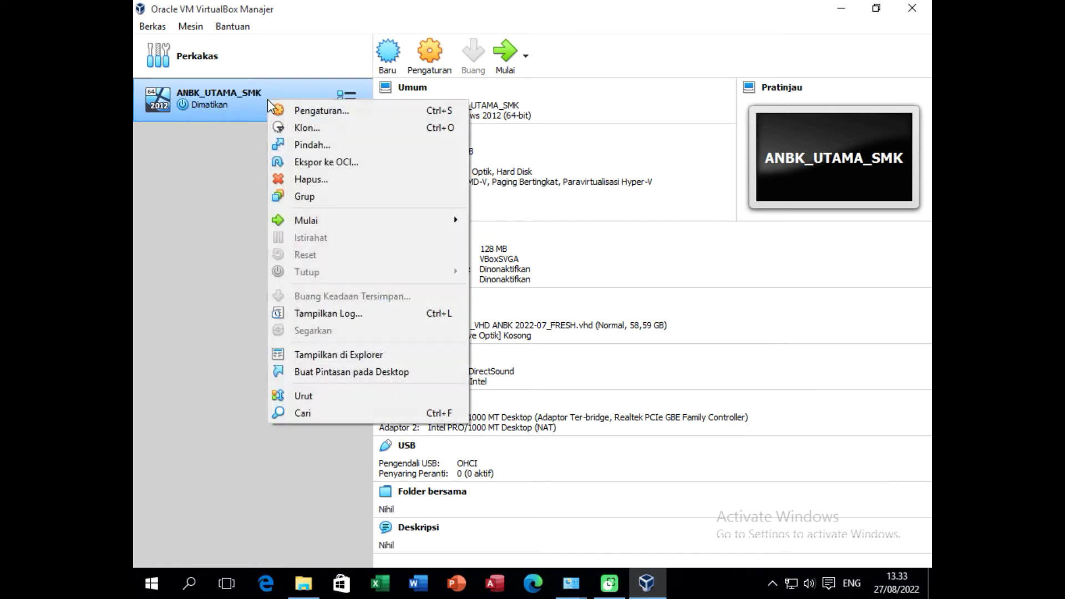
pyautogui.click(322, 178)
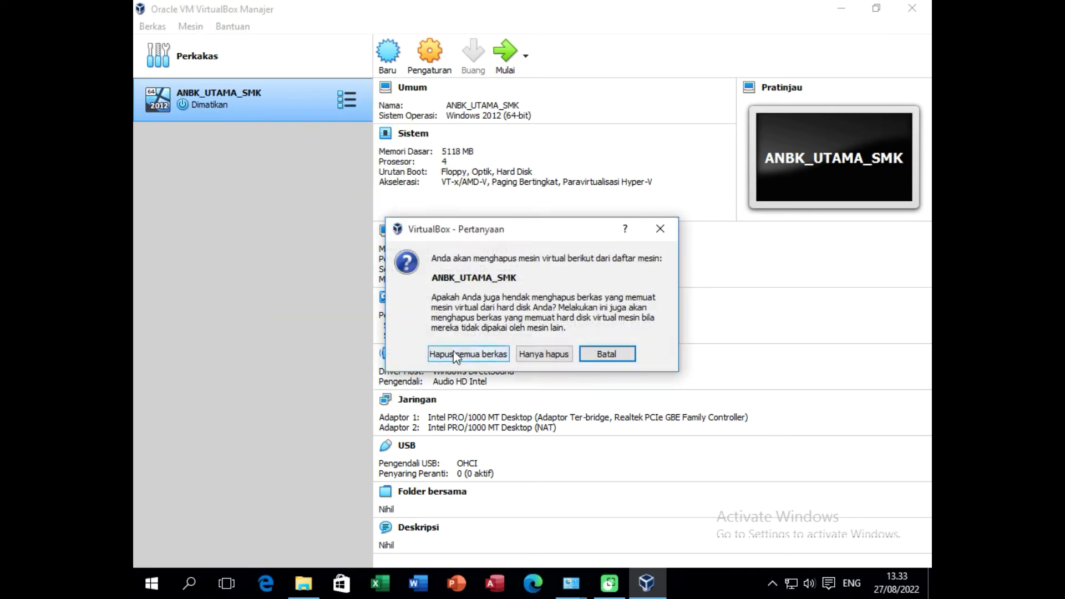
pyautogui.click(460, 354)
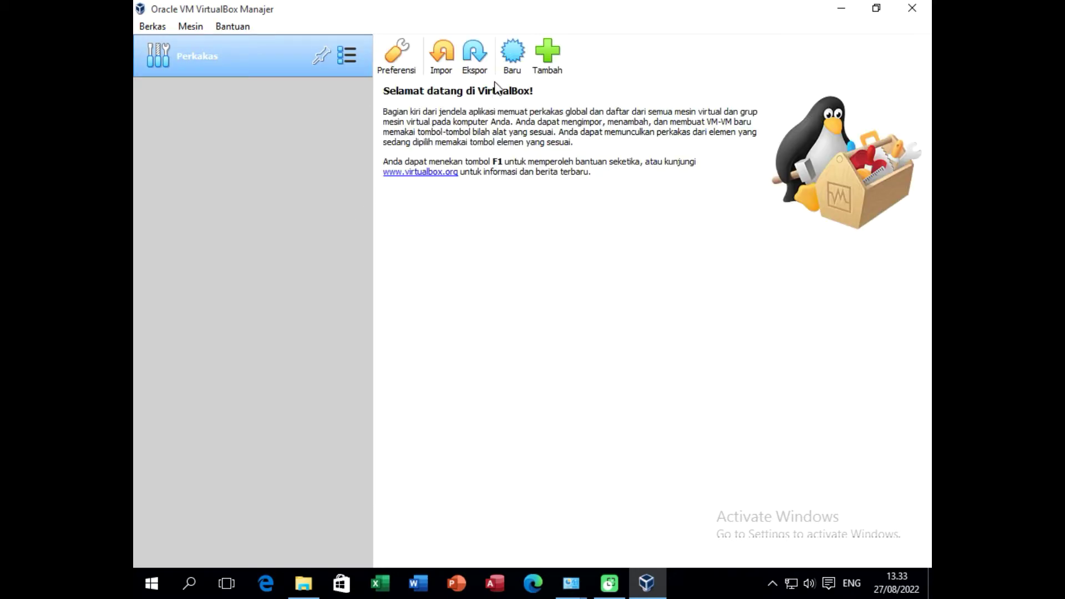
pyautogui.click(513, 56)
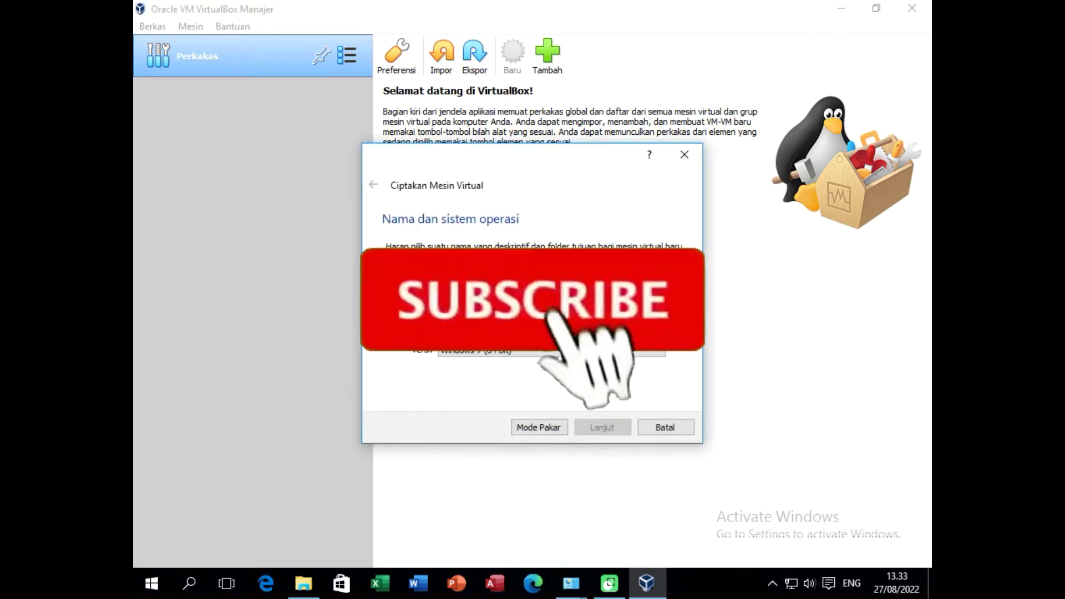
pyautogui.write('Windows 7')
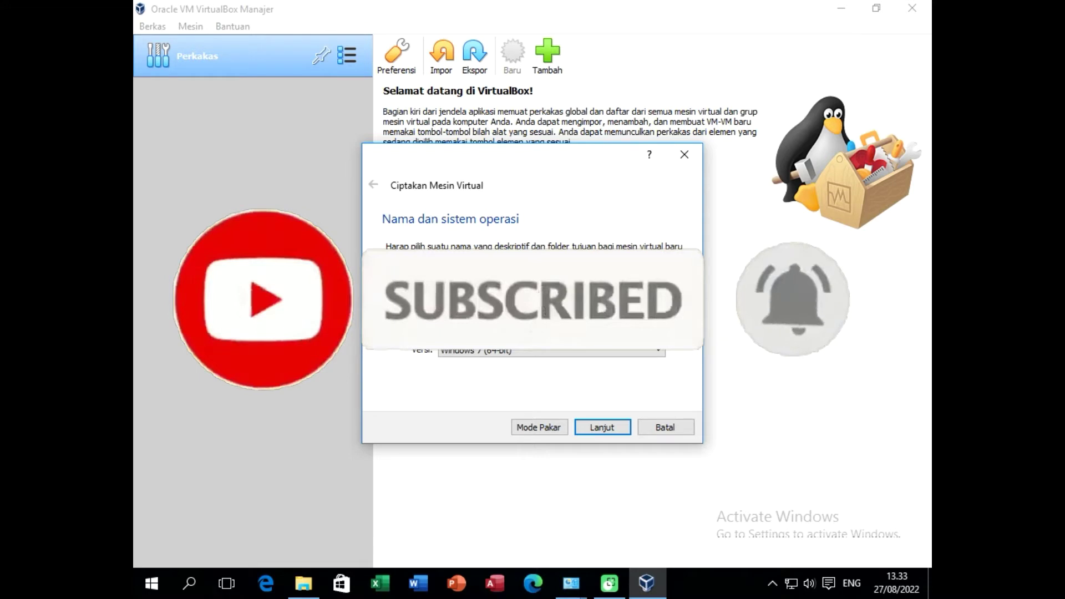
pyautogui.write('UTA')
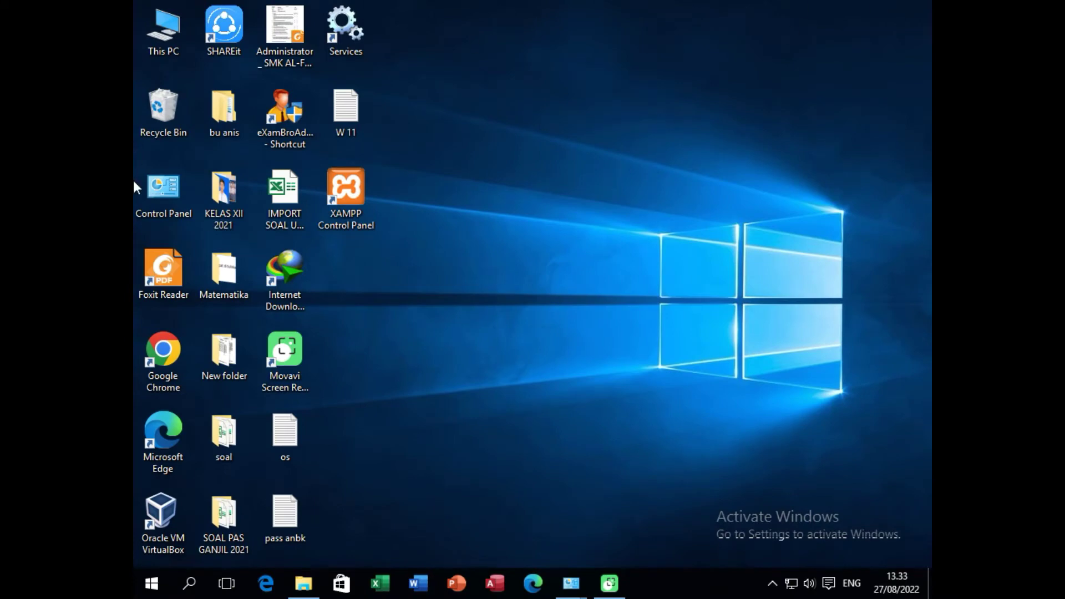
# - Launch Oracle VM VirtualBox and delete the ANBK_UTAMA_SMK virtual machine together with all of its files
pyautogui.doubleClick(172, 508)
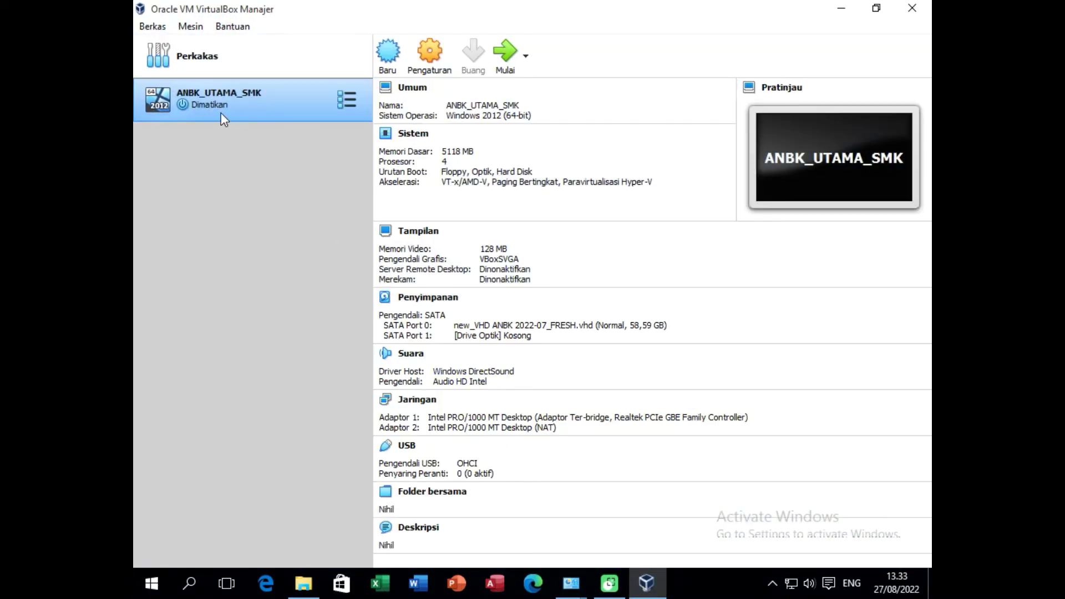
pyautogui.rightClick(267, 99)
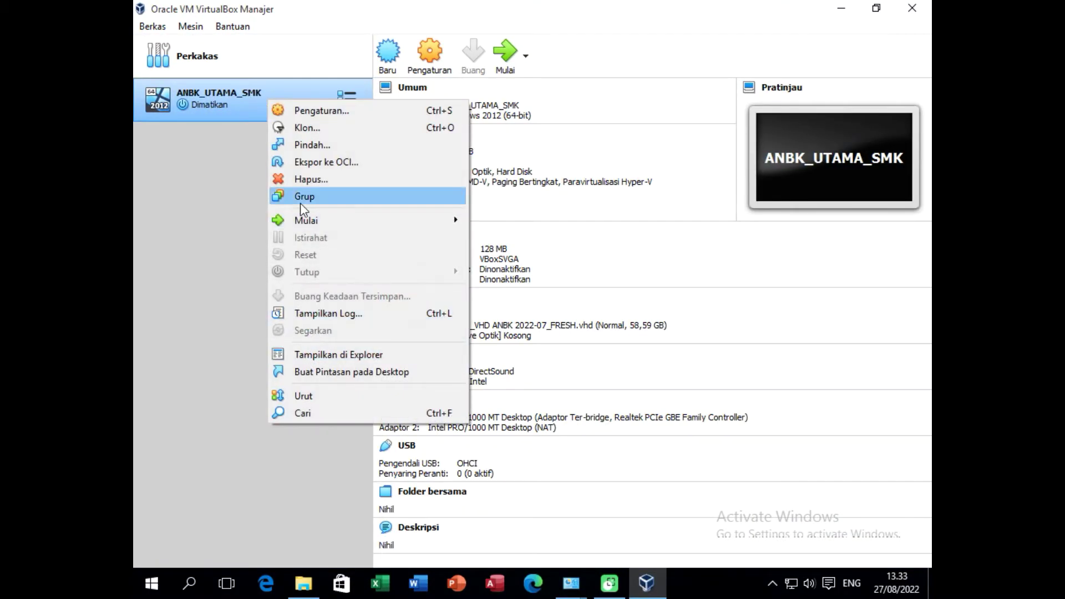
pyautogui.click(319, 178)
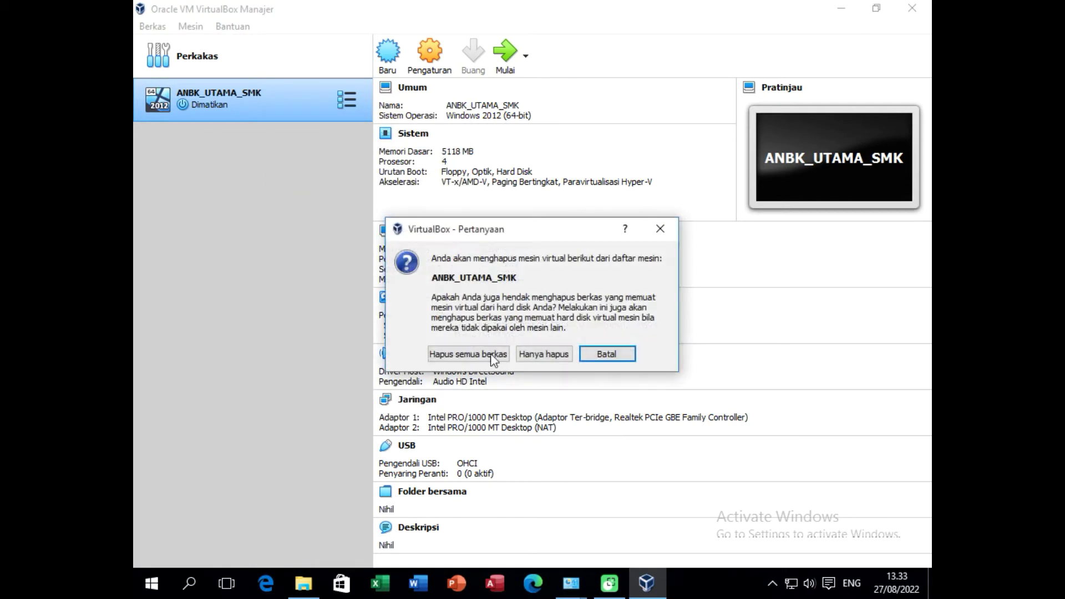
pyautogui.click(459, 355)
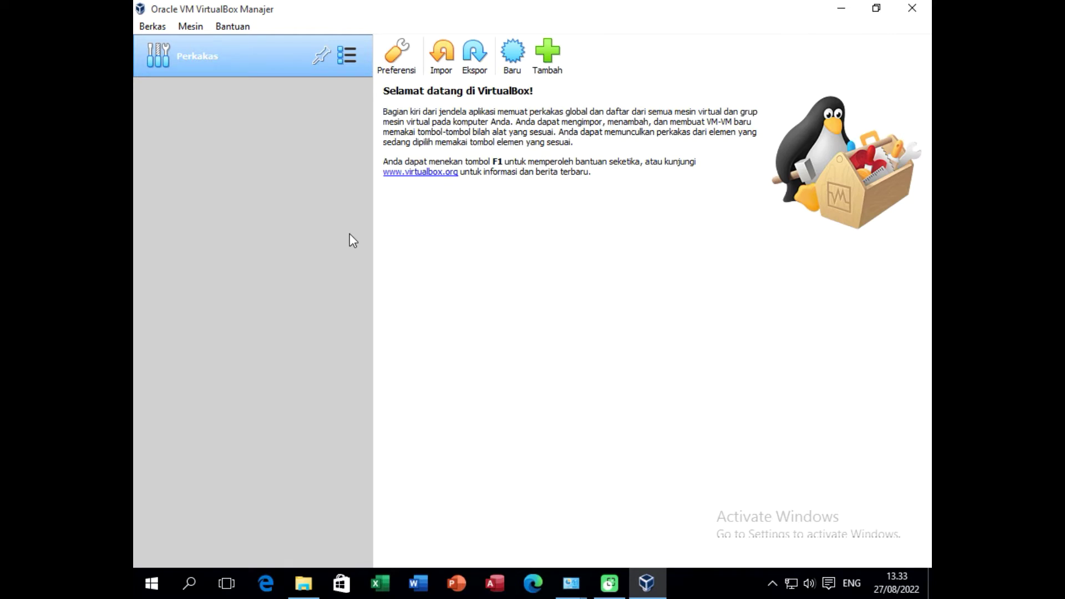
# - Start a new virtual machine named ANBK_SMK_UTAMA with Windows 2012 (64-bit) as its operating system version
pyautogui.click(515, 52)
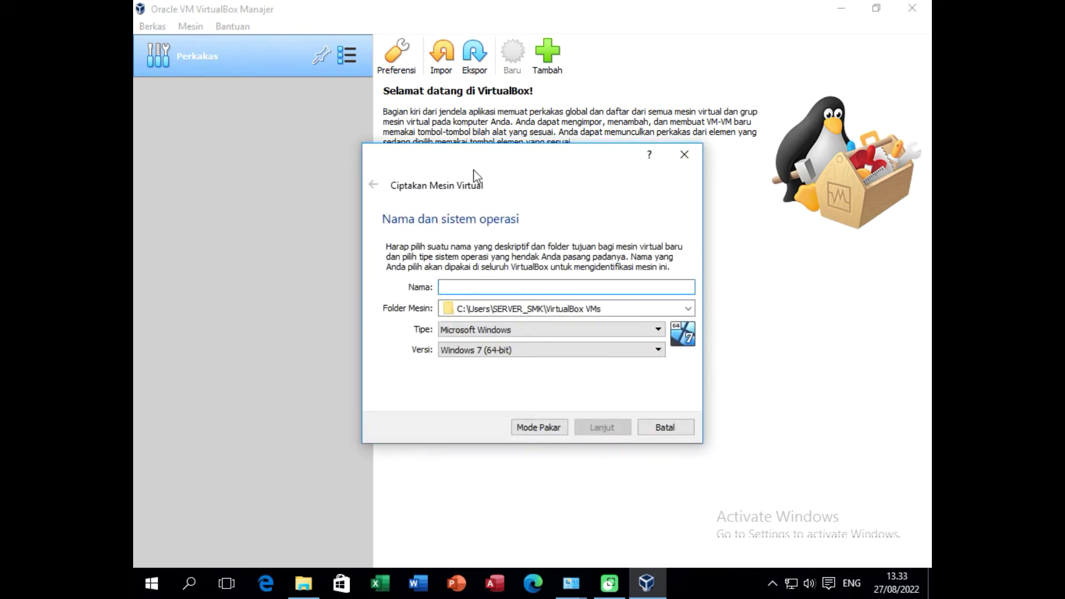
pyautogui.write('ANBK_SMK_UTAMA')
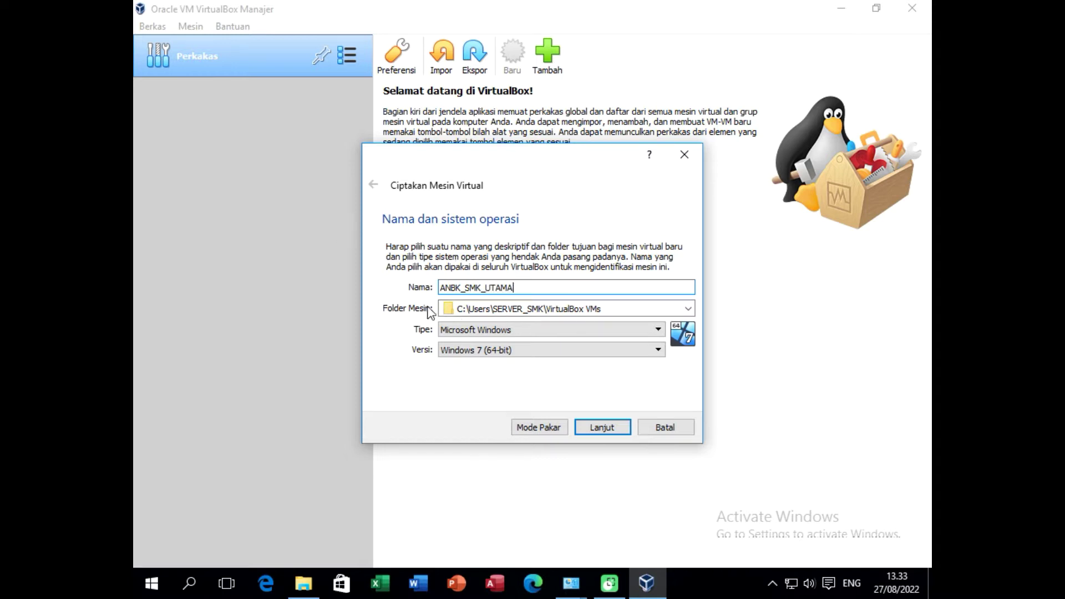
pyautogui.click(488, 355)
pyautogui.scroll(-3, 508, 389)
pyautogui.scroll(-1, 508, 388)
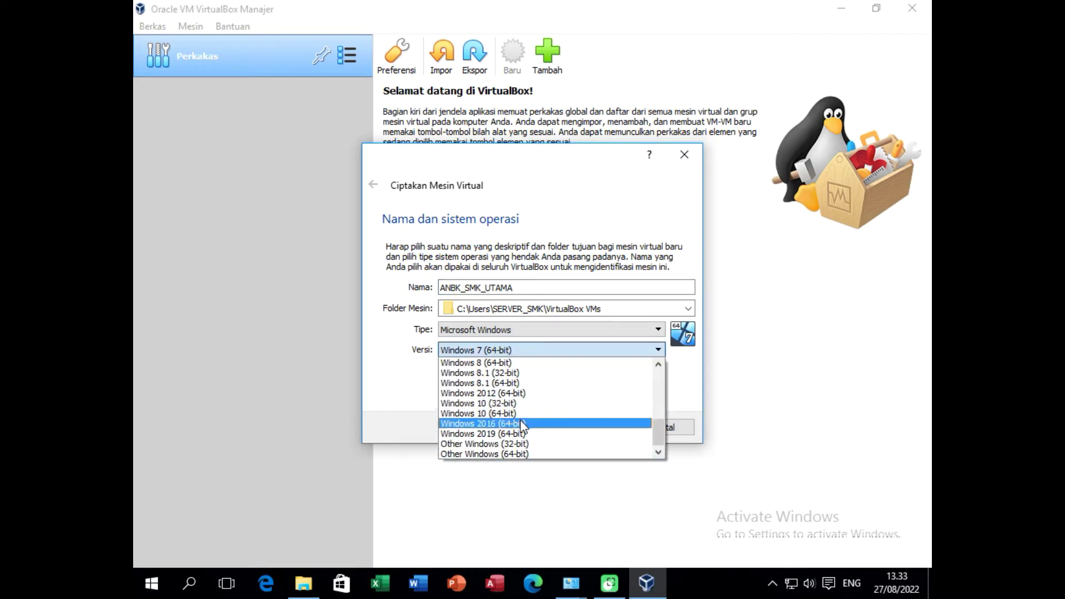
pyautogui.scroll(1, 527, 431)
pyautogui.scroll(1, 527, 430)
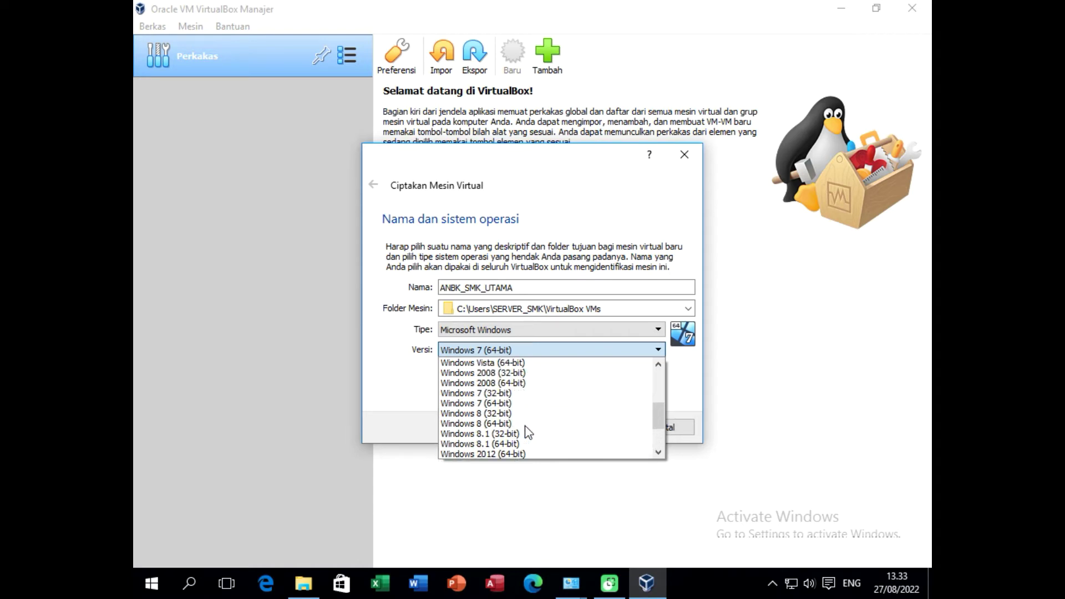
pyautogui.scroll(2, 527, 432)
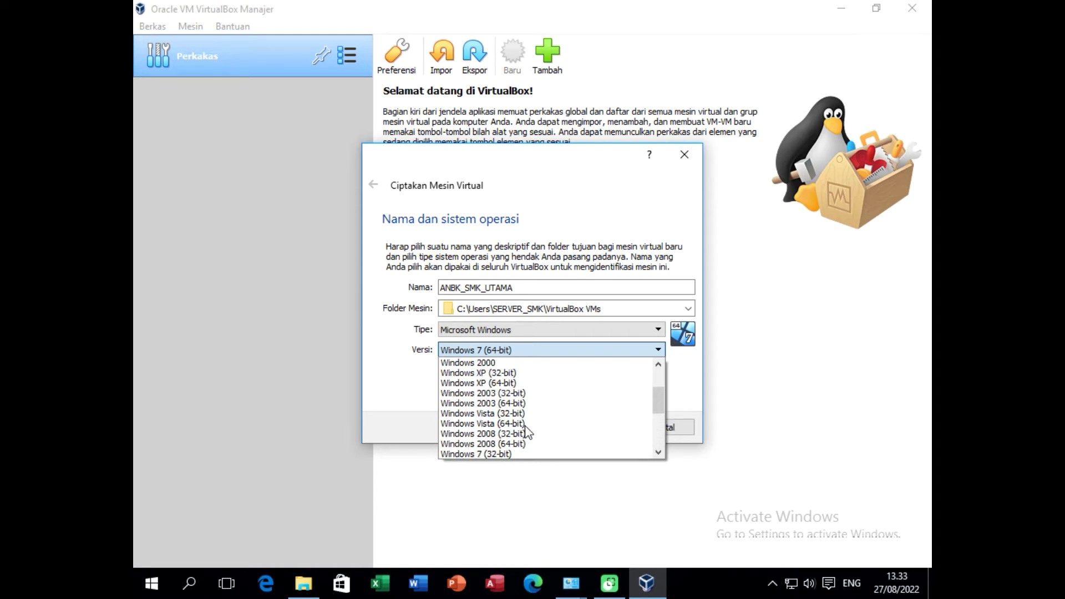
pyautogui.scroll(1, 526, 431)
pyautogui.scroll(1, 525, 431)
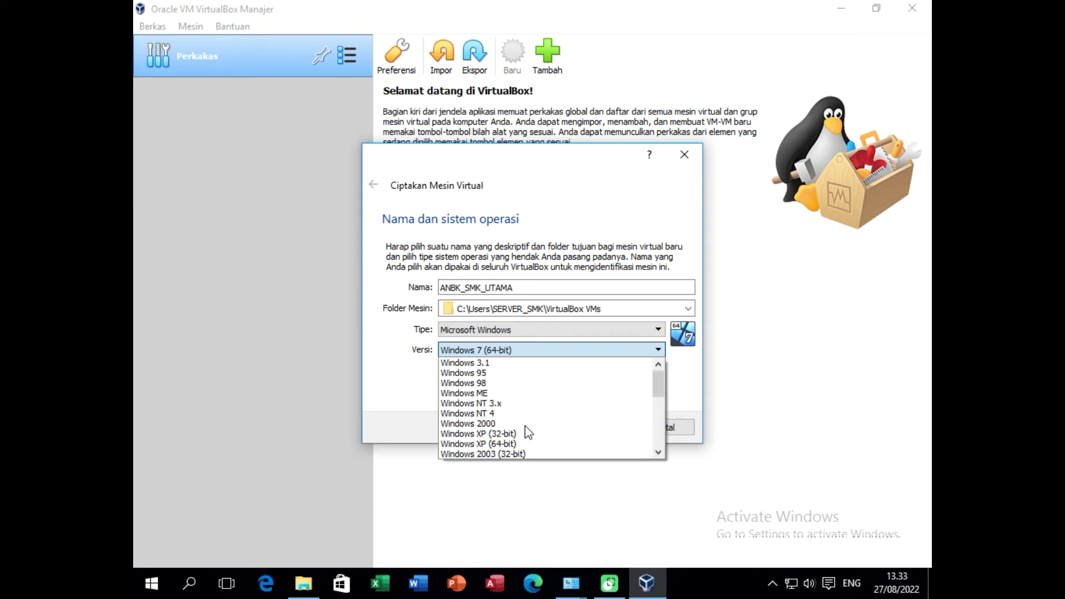
pyautogui.click(658, 452)
pyautogui.click(659, 453)
pyautogui.click(658, 453)
pyautogui.scroll(-3, 658, 454)
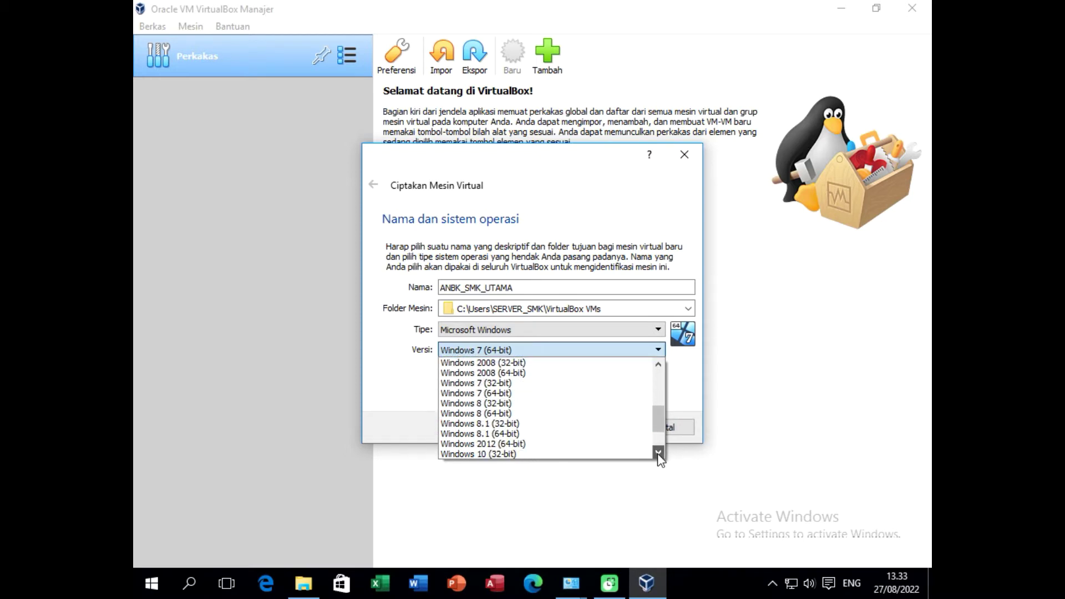
pyautogui.click(532, 444)
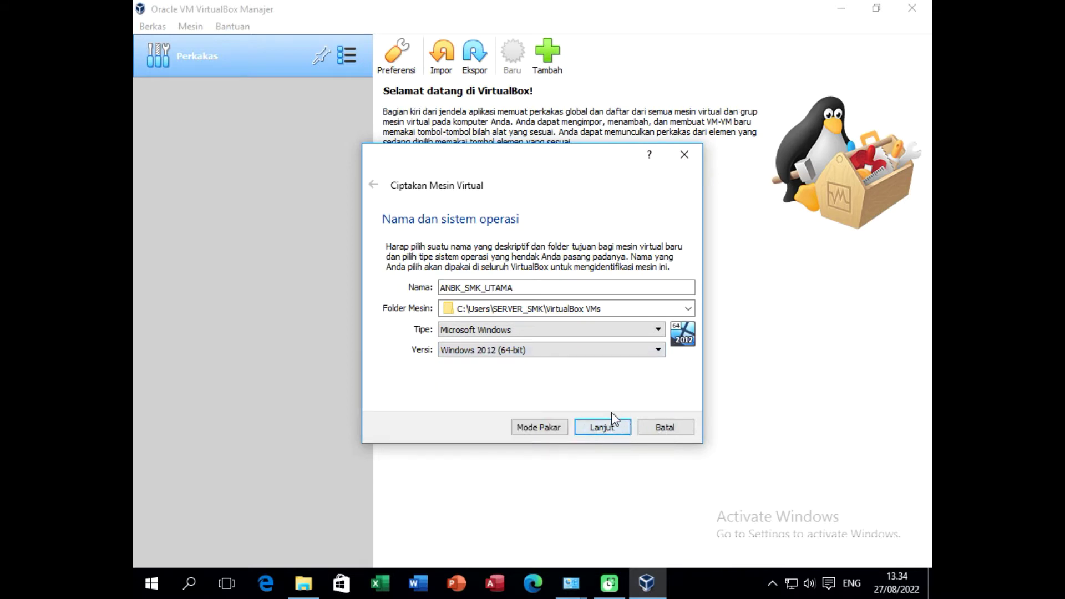
pyautogui.click(610, 428)
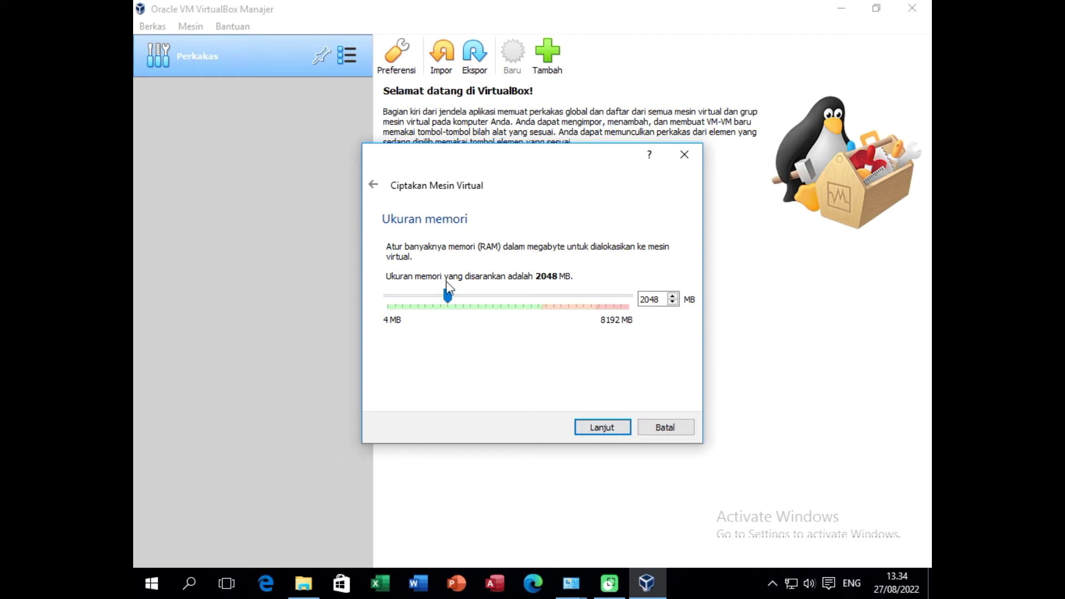
# - Allocate about 5200 MB of memory to the new virtual machine
pyautogui.scroll(-1, 483, 306)
pyautogui.scroll(2, 506, 306)
pyautogui.moveTo(450, 297); pyautogui.dragTo(542, 305)
pyautogui.click(603, 429)
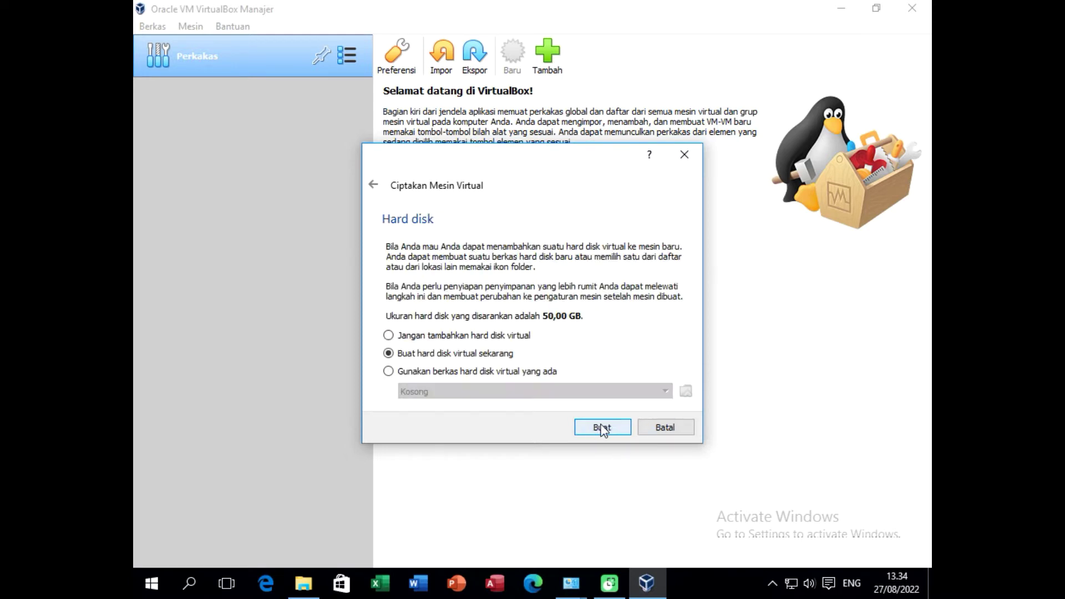
# - Choose to use an existing virtual hard disk file and browse to the VHD ANBK UTAMA 2022-AKM folder on drive D
pyautogui.click(436, 374)
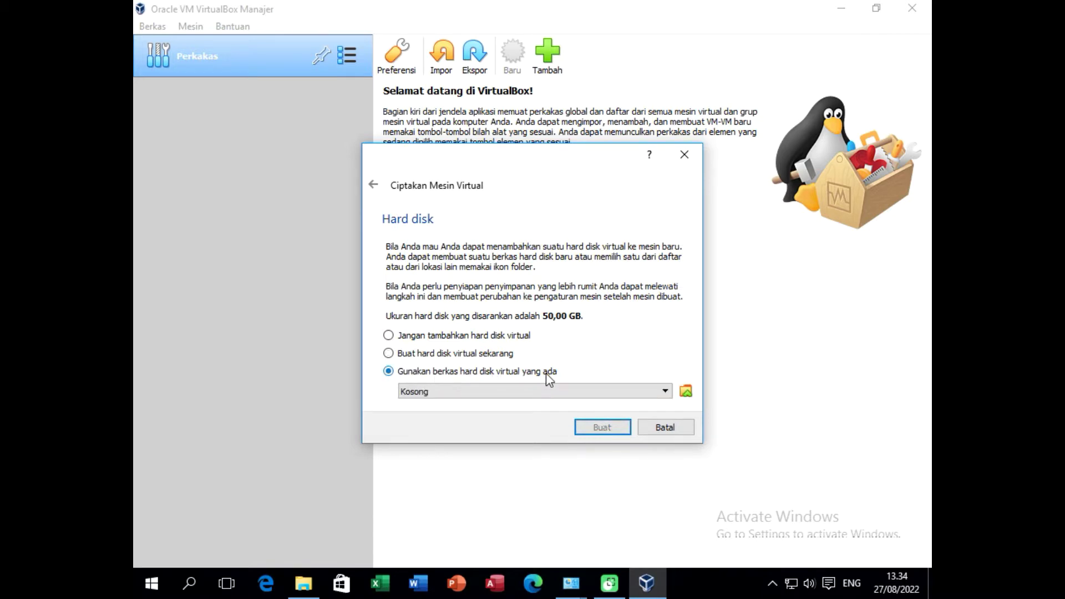
pyautogui.click(685, 391)
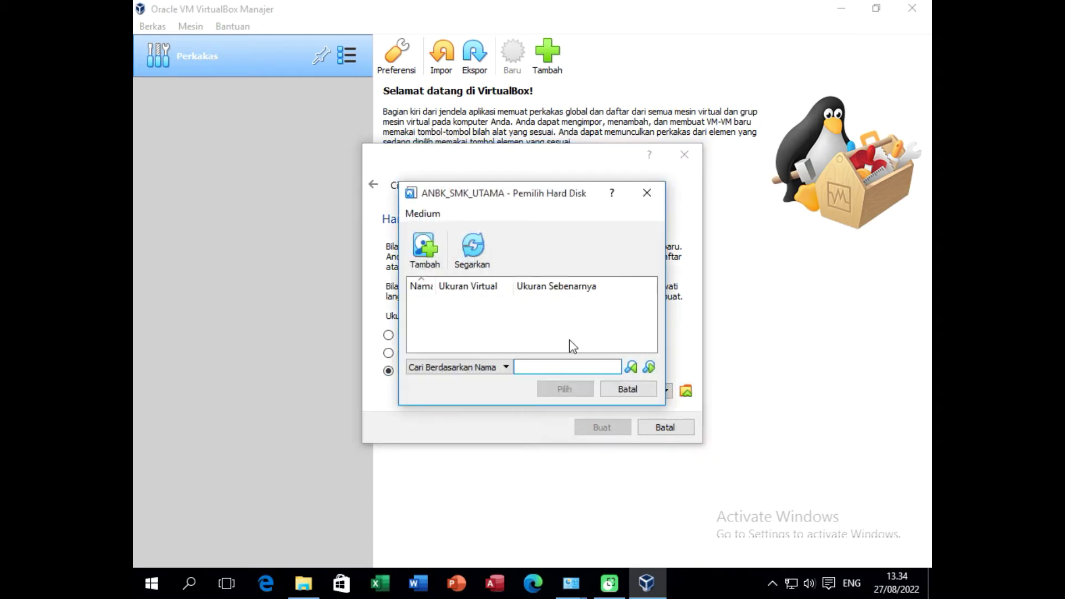
pyautogui.click(425, 245)
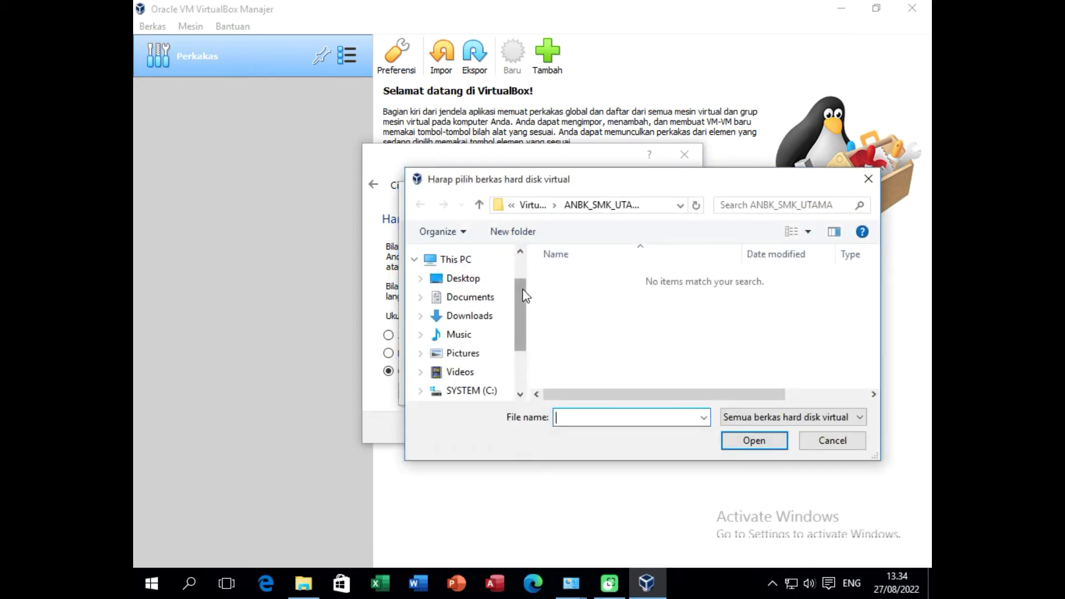
pyautogui.moveTo(526, 295); pyautogui.dragTo(528, 311)
pyautogui.click(481, 365)
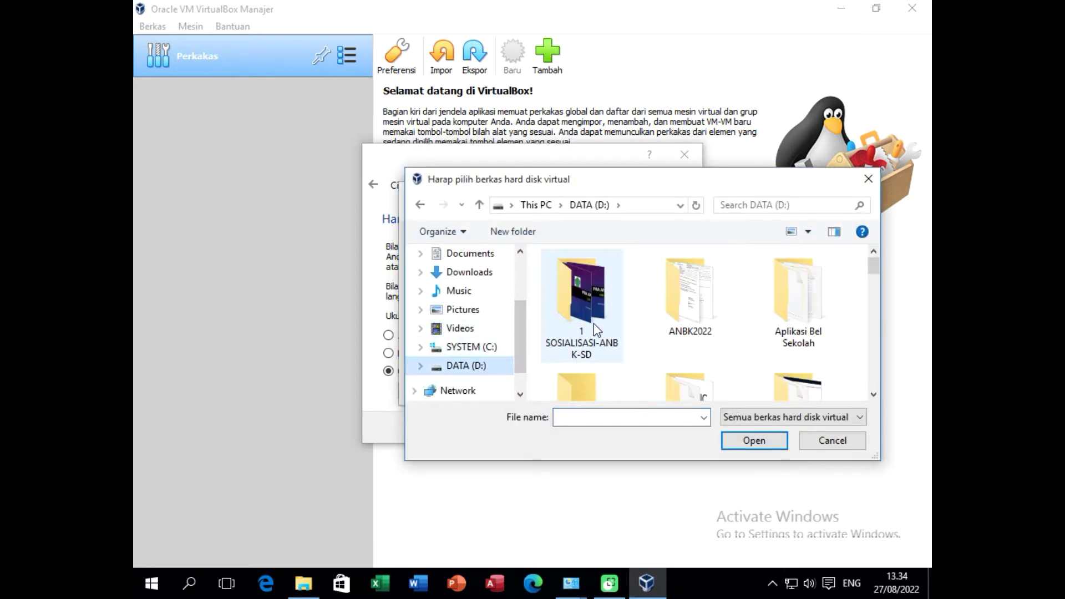
pyautogui.scroll(-5, 593, 321)
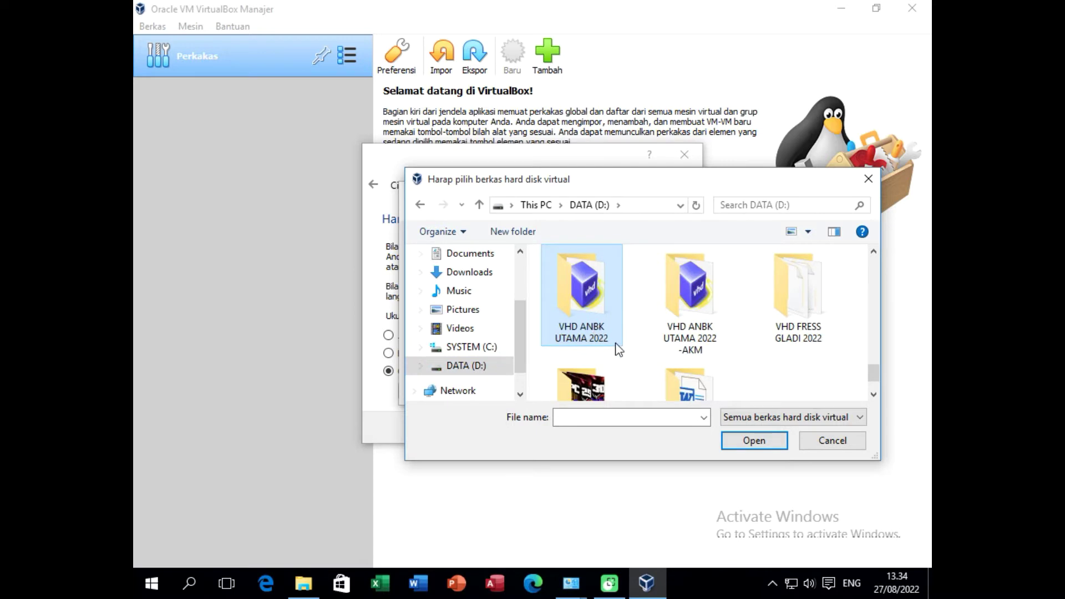
pyautogui.click(693, 284)
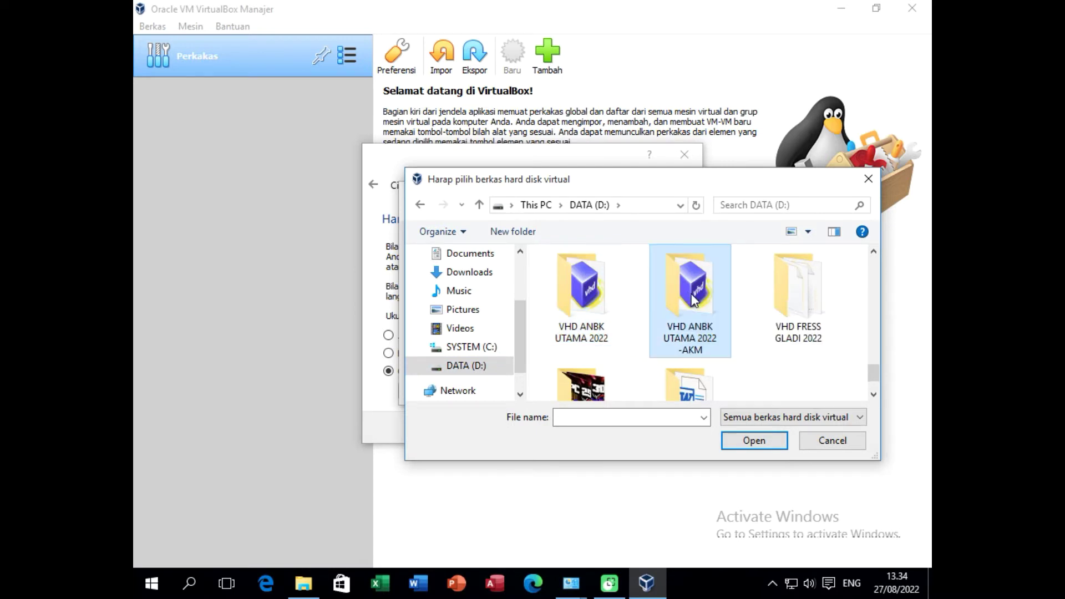
pyautogui.click(752, 447)
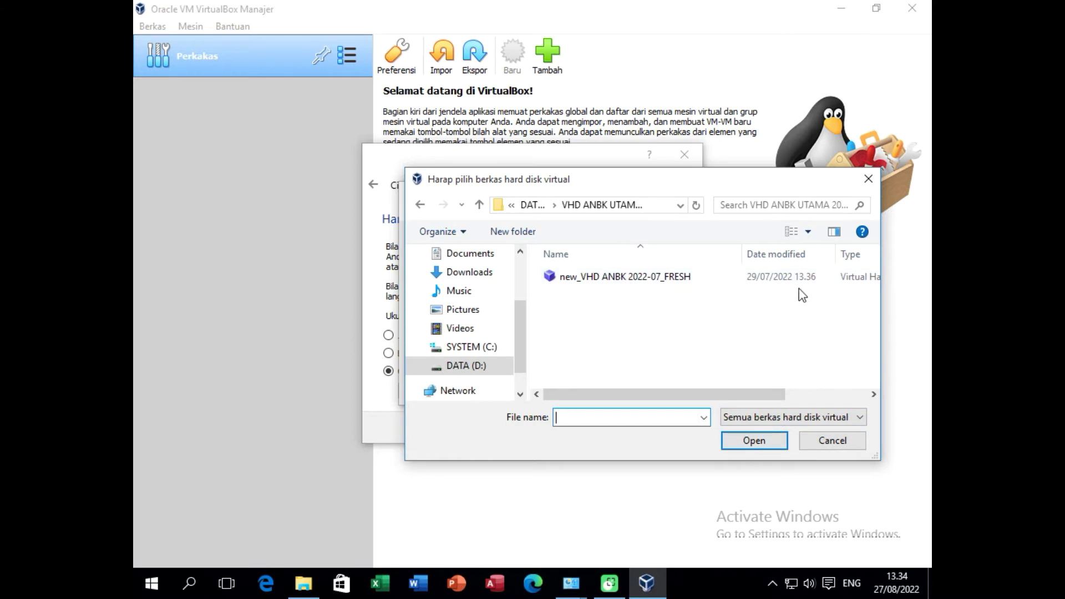
# - Add new_VHD ANBK 2022-07_FRESH as the machine's hard disk and create the virtual machine
pyautogui.moveTo(742, 394); pyautogui.dragTo(838, 400)
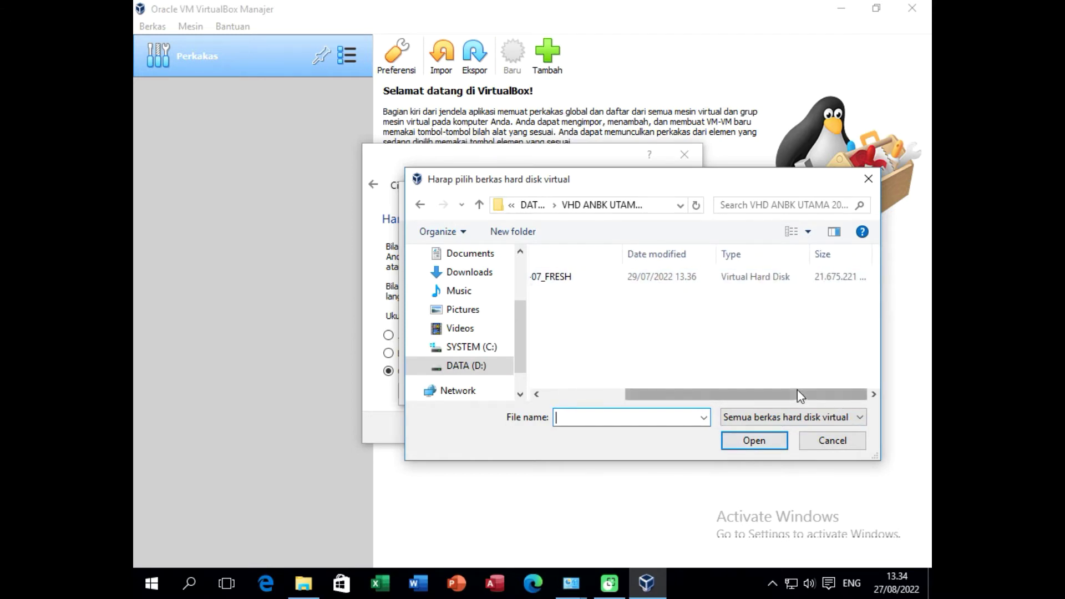
pyautogui.moveTo(799, 395); pyautogui.dragTo(689, 399)
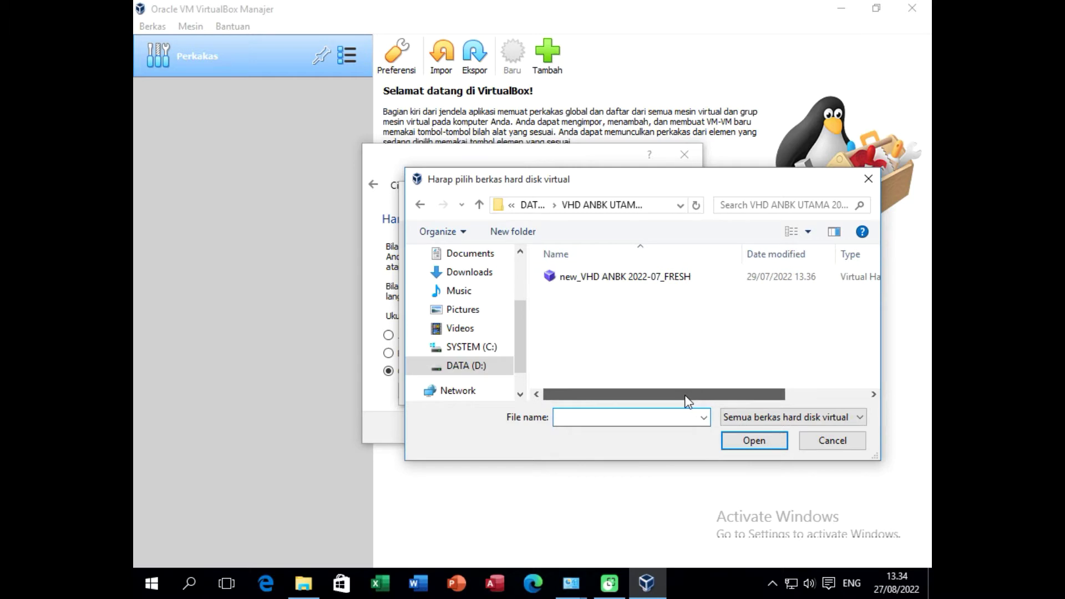
pyautogui.click(624, 278)
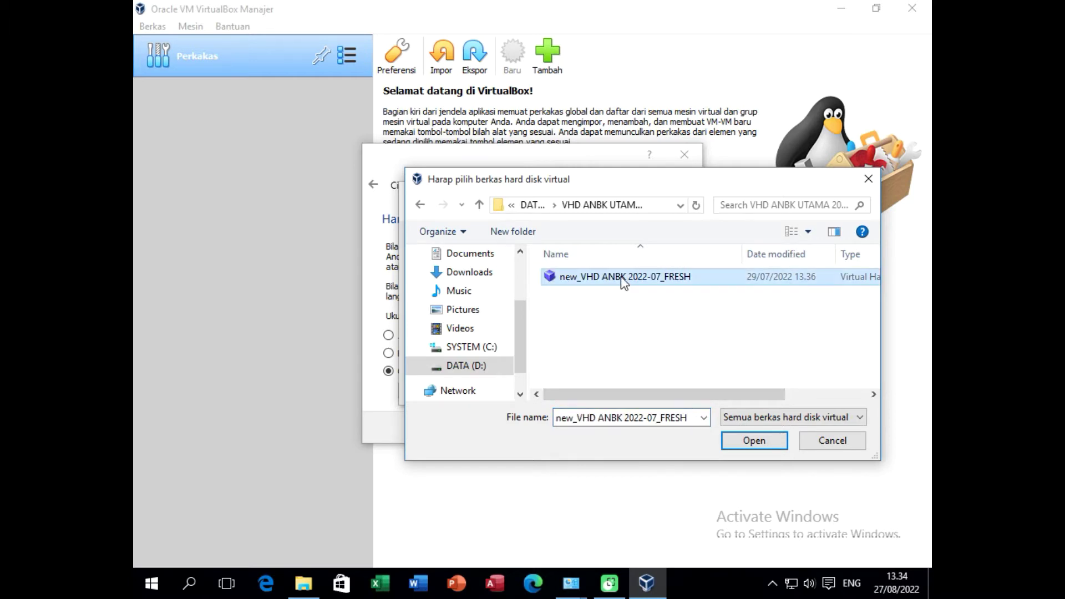
pyautogui.click(738, 436)
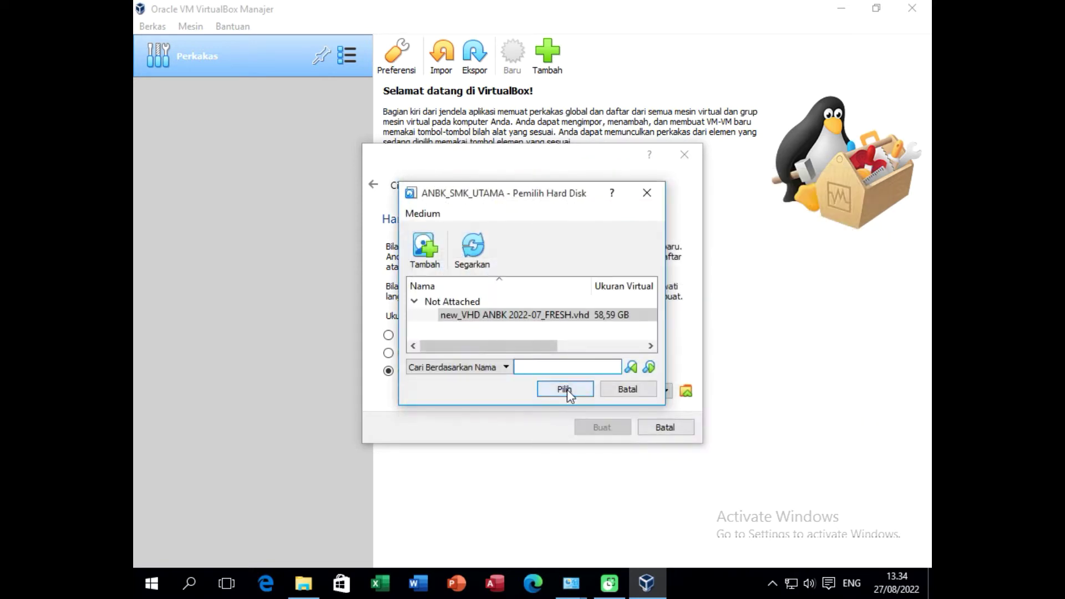
pyautogui.click(571, 393)
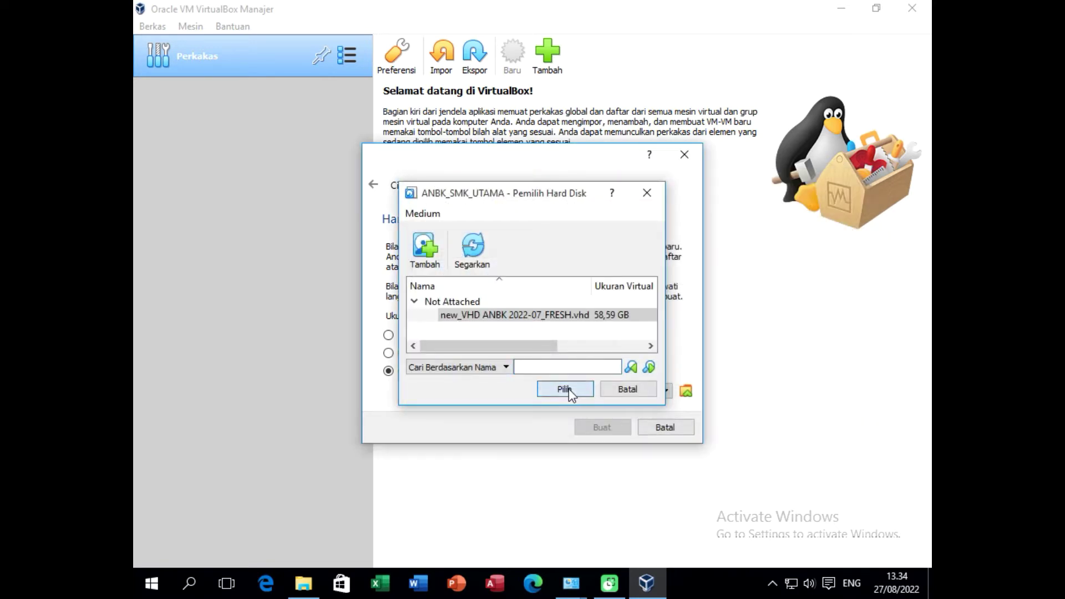
pyautogui.click(593, 429)
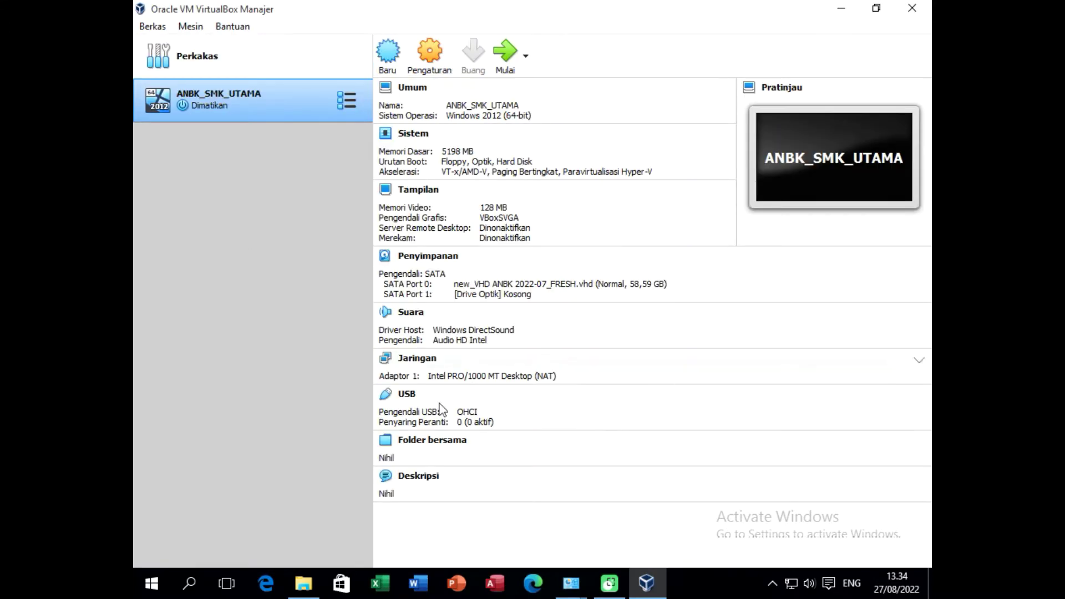
# - Open the settings of ANBK_SMK_UTAMA and enable the hardware clock in UTC time for its motherboard
pyautogui.click(438, 56)
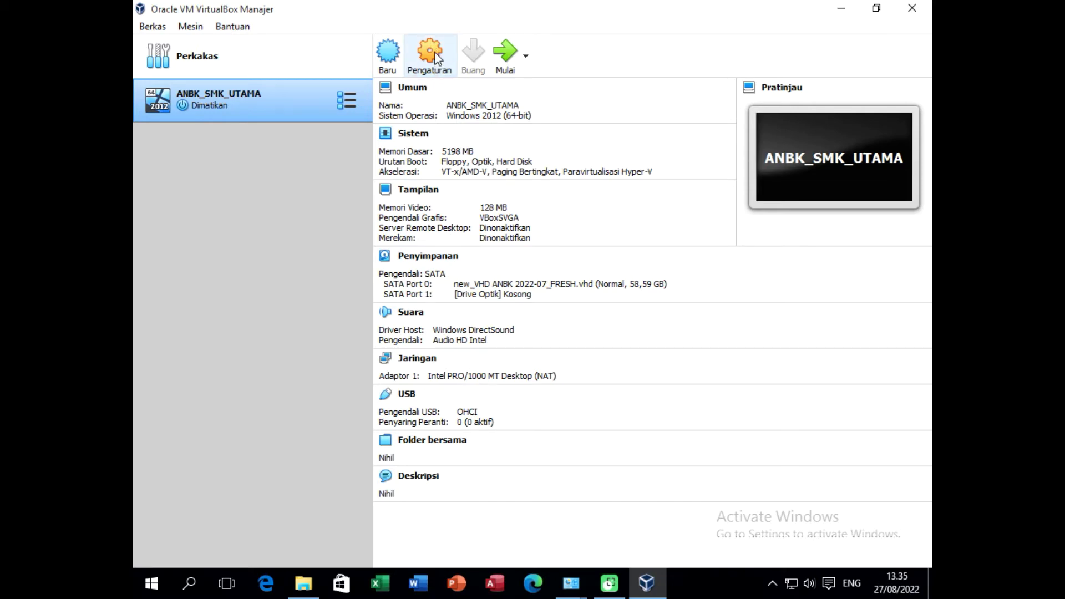
pyautogui.click(438, 55)
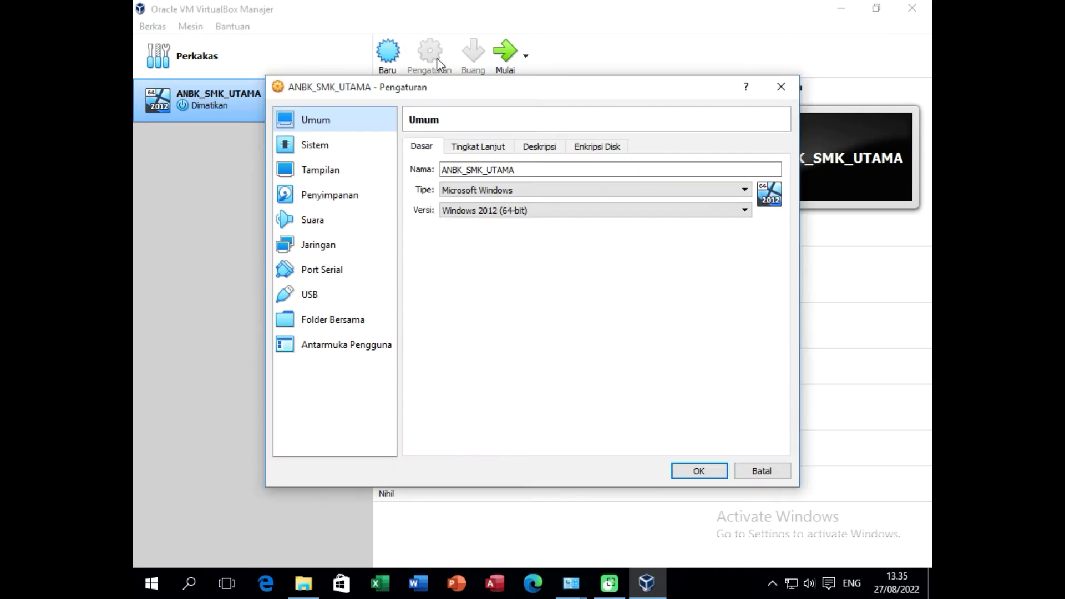
pyautogui.click(313, 149)
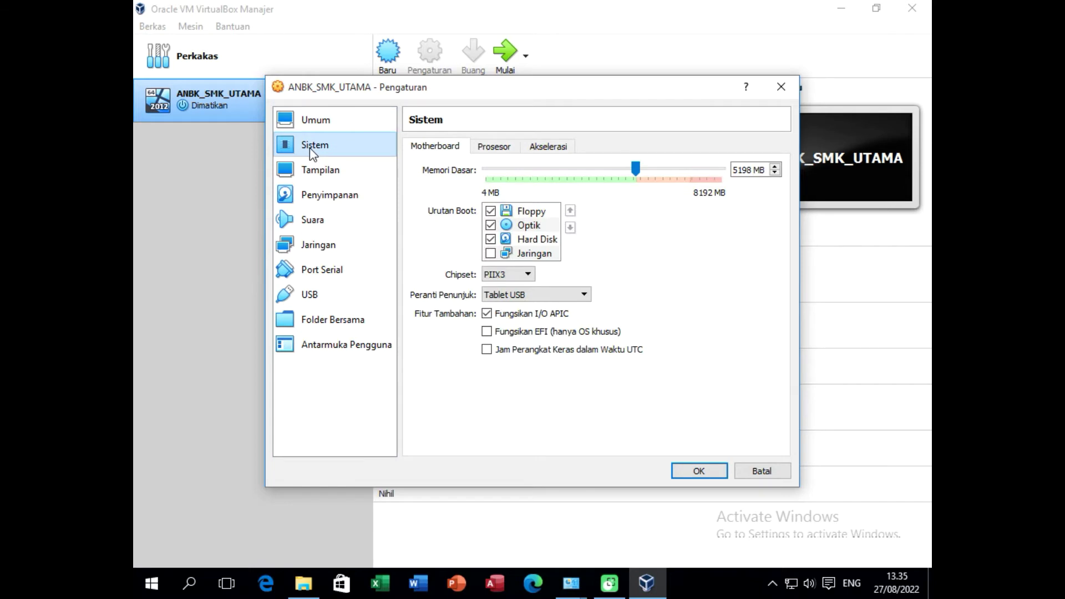
pyautogui.click(486, 352)
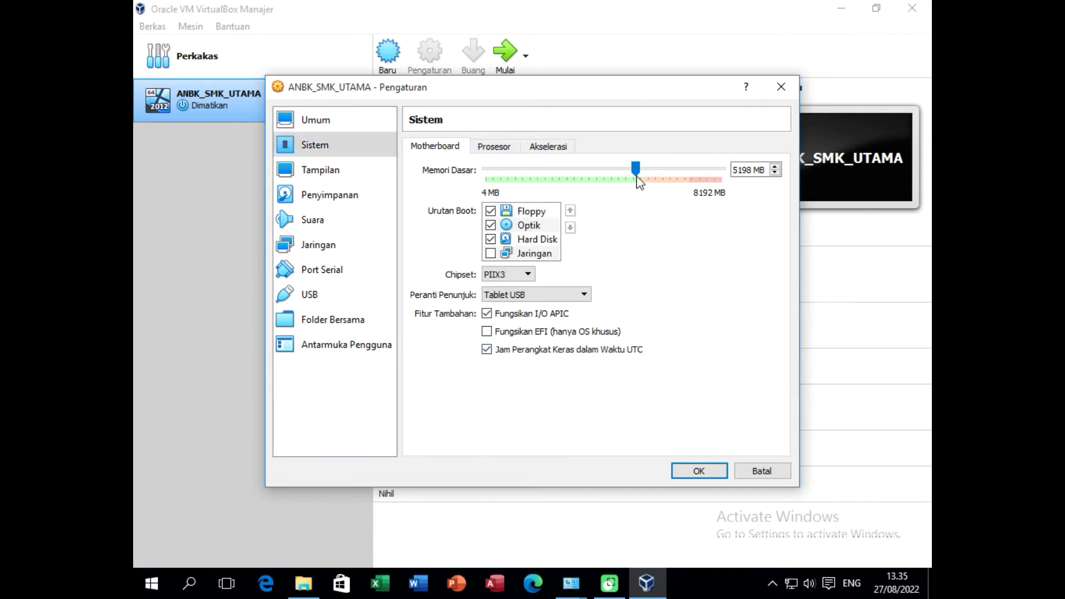
# - Set the virtual machine's processor count to 4 CPUs and review its acceleration and motherboard settings
pyautogui.click(502, 149)
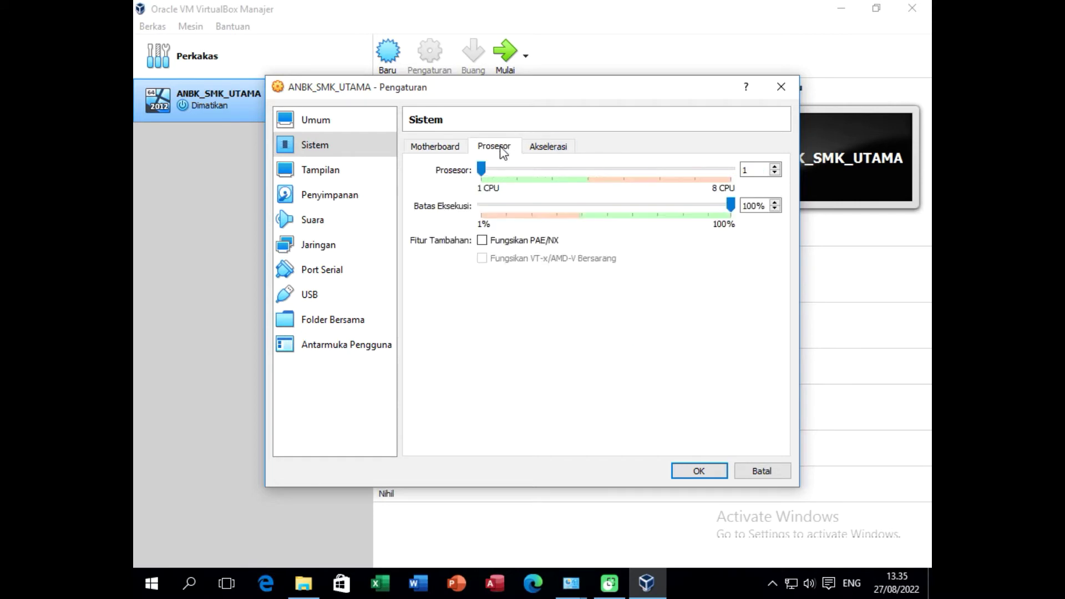
pyautogui.moveTo(488, 167); pyautogui.dragTo(588, 175)
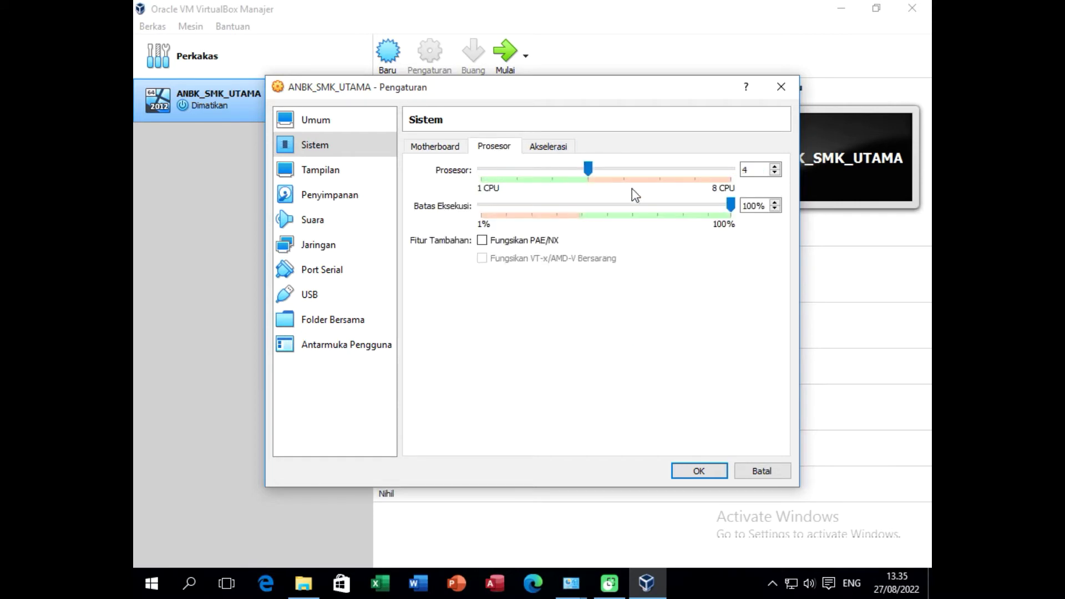
pyautogui.click(553, 153)
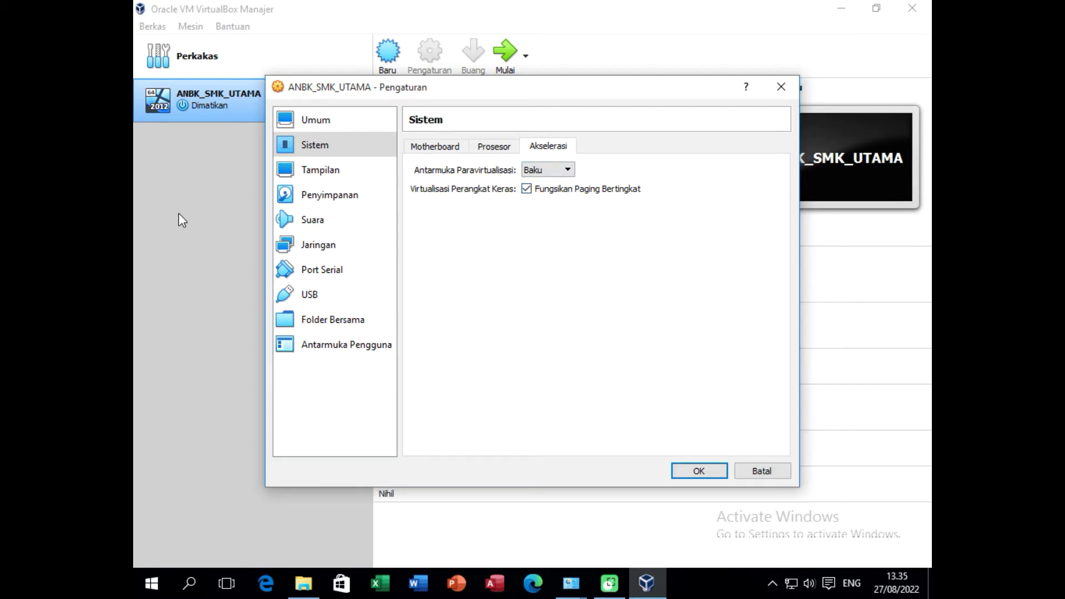
pyautogui.click(310, 249)
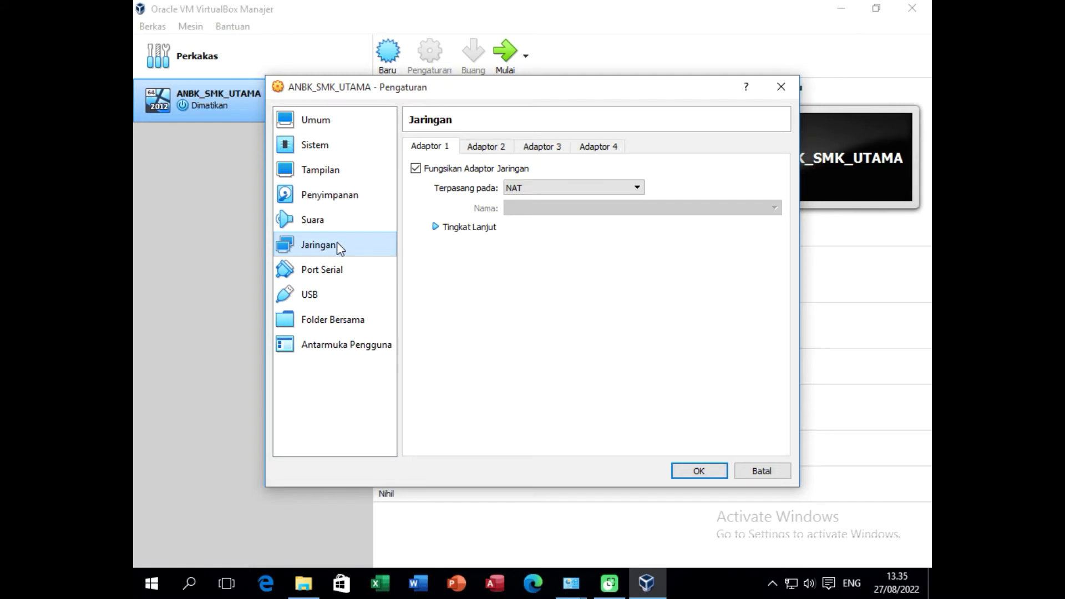
pyautogui.click(319, 155)
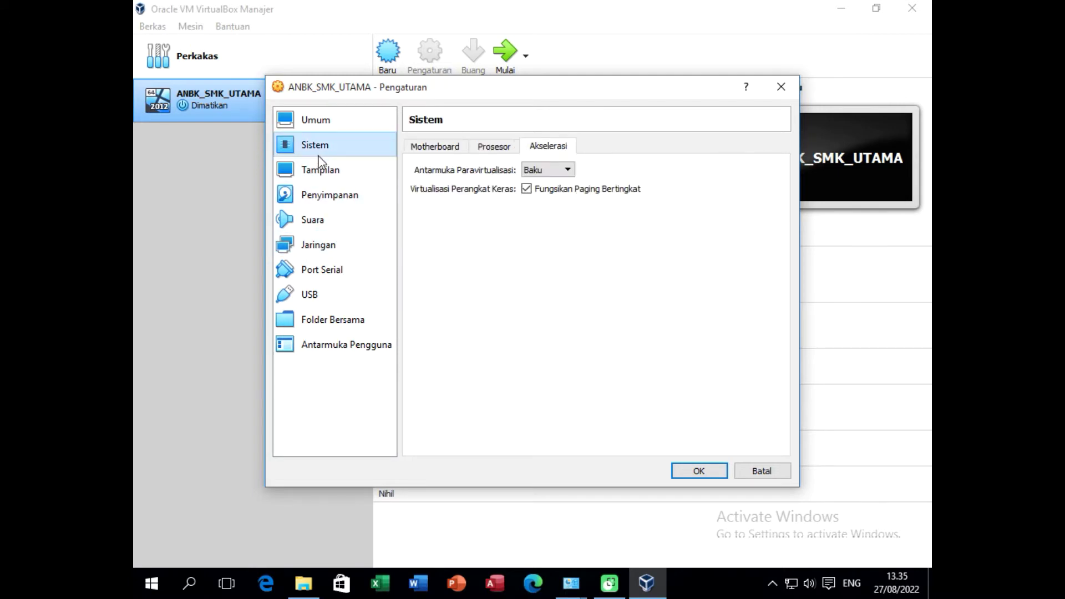
pyautogui.click(420, 149)
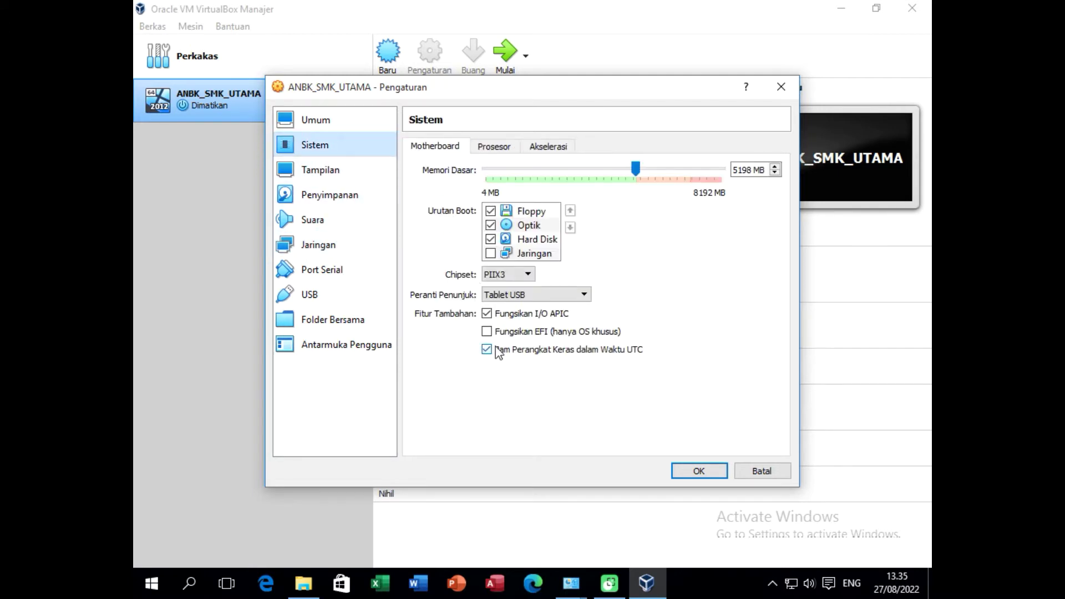
# - Attach network adapter 1 to a bridged adapter (Adaptor Ter-bridge)
pyautogui.click(307, 252)
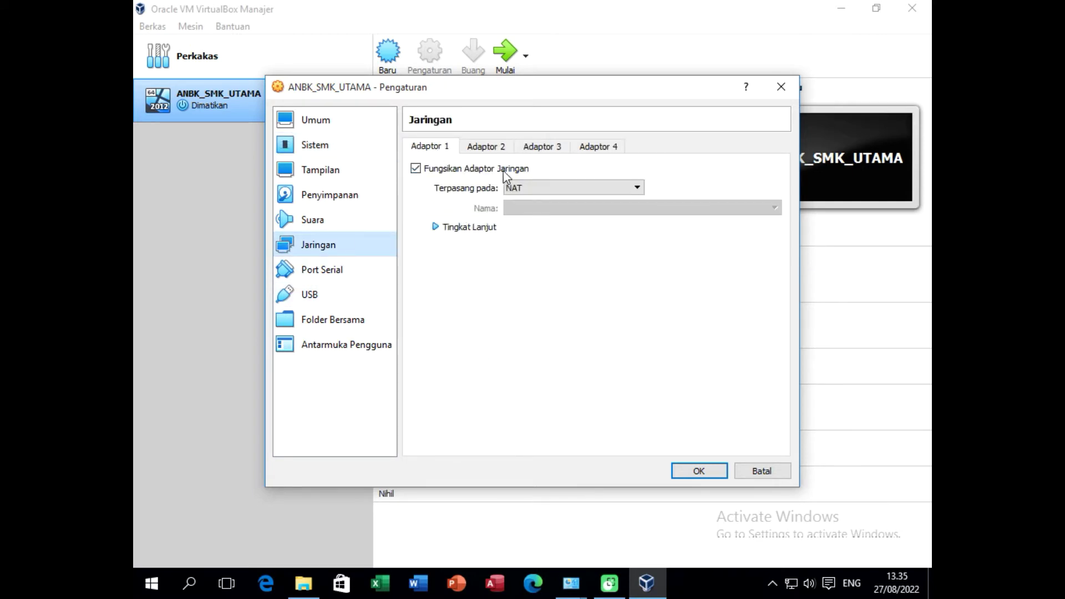
pyautogui.click(515, 184)
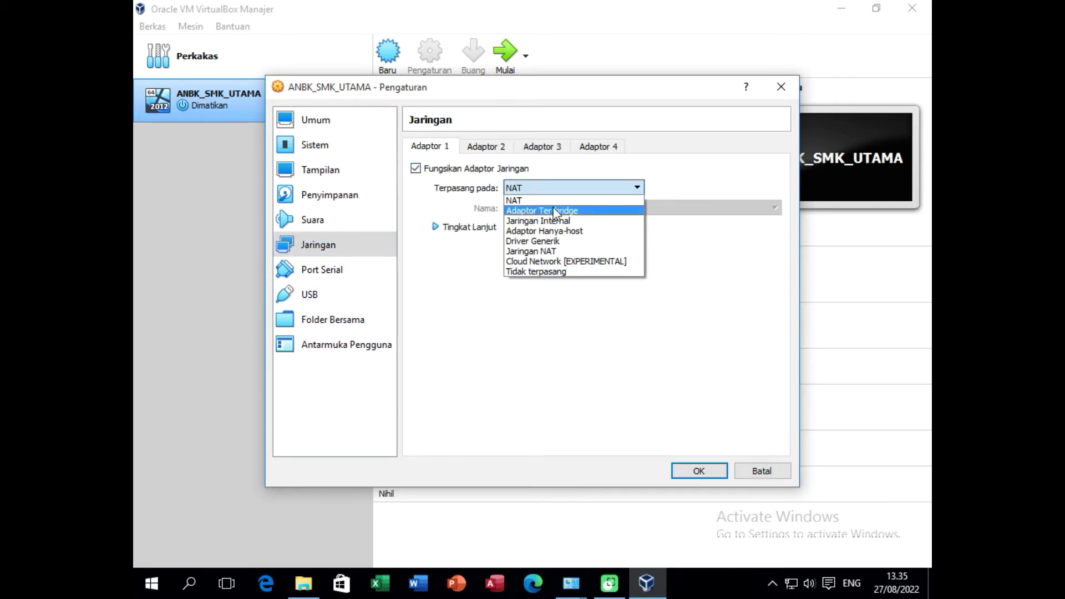
pyautogui.click(546, 211)
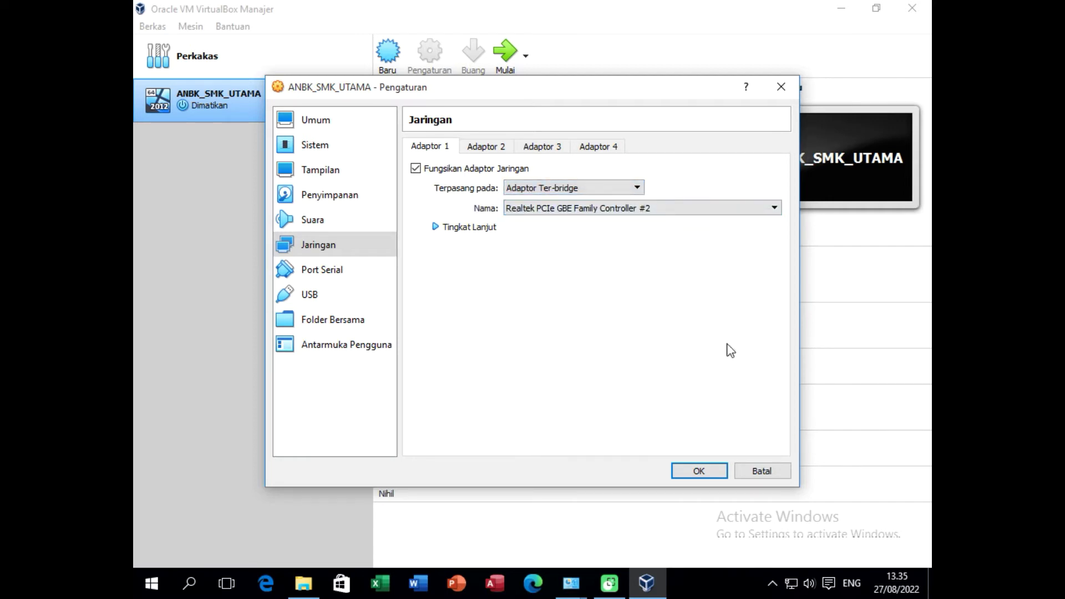
# - Look through adapter 1's available network cards and switch to Windows Network Connections to list the host's adapters
pyautogui.click(580, 213)
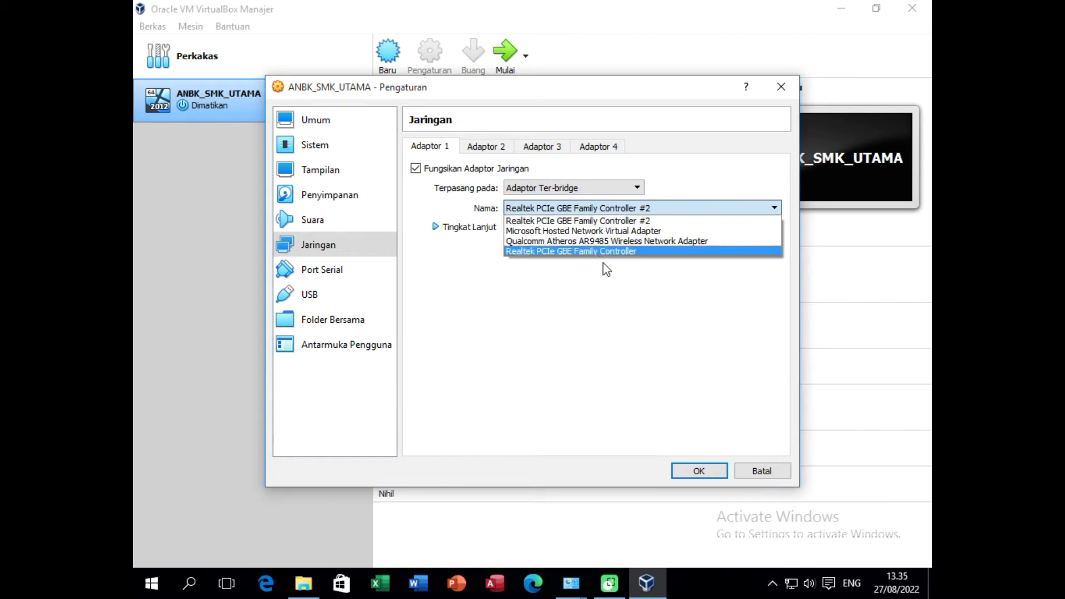
pyautogui.rightClick(795, 586)
pyautogui.click(788, 571)
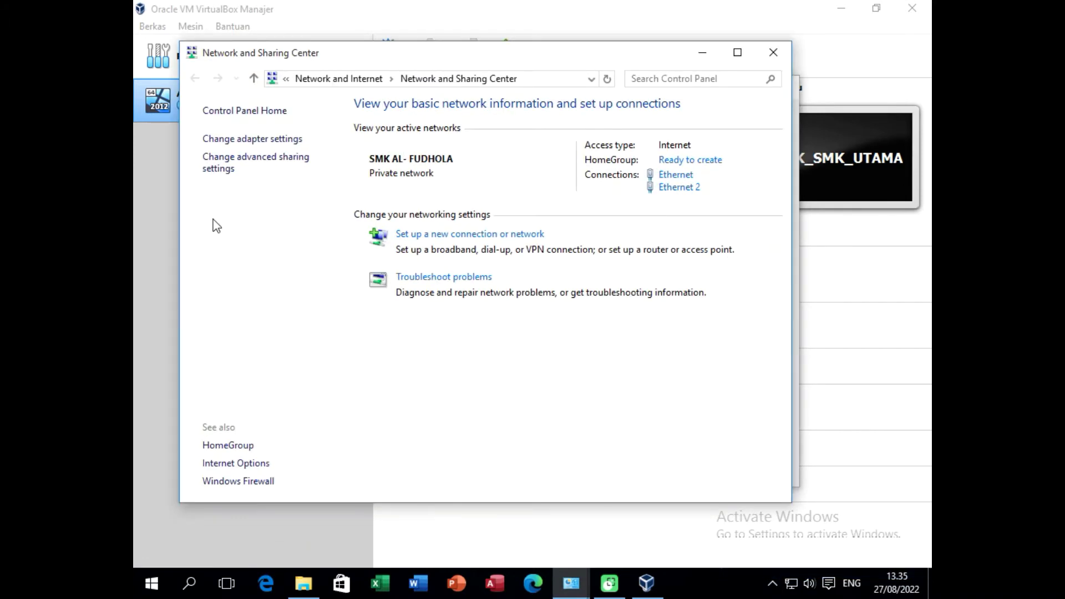
pyautogui.click(246, 140)
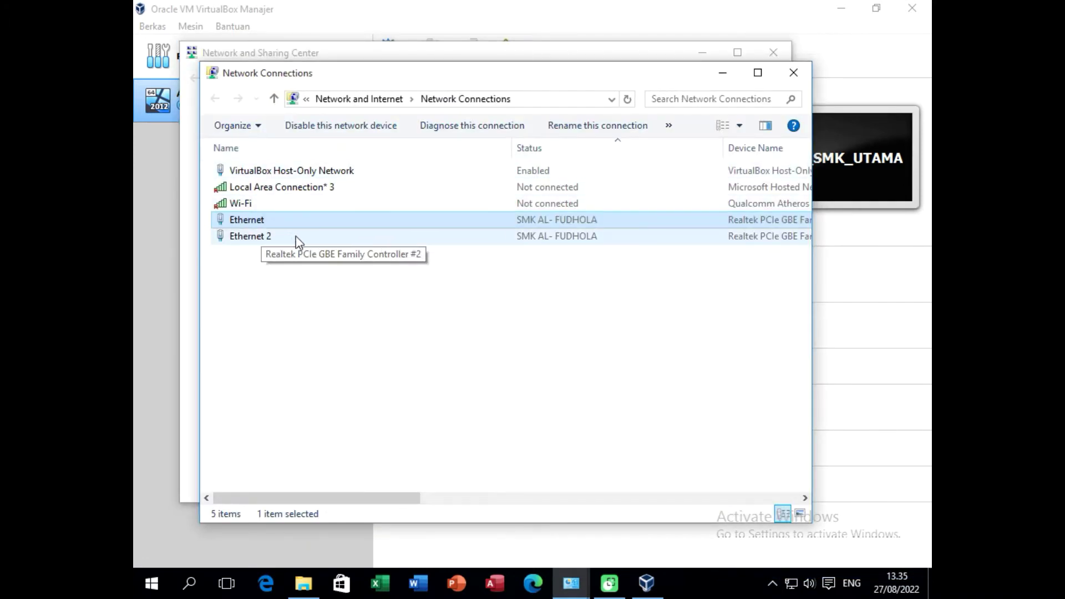
# - Inspect the IPv4 settings of the Ethernet 2 connection and leave them without changes
pyautogui.rightClick(265, 238)
pyautogui.click(311, 387)
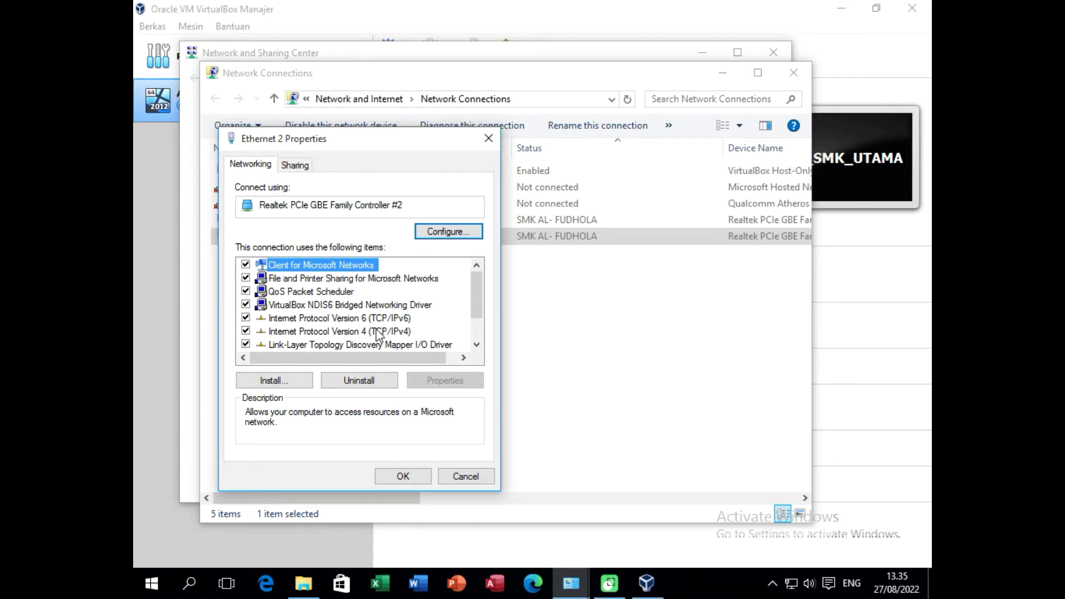
pyautogui.doubleClick(377, 333)
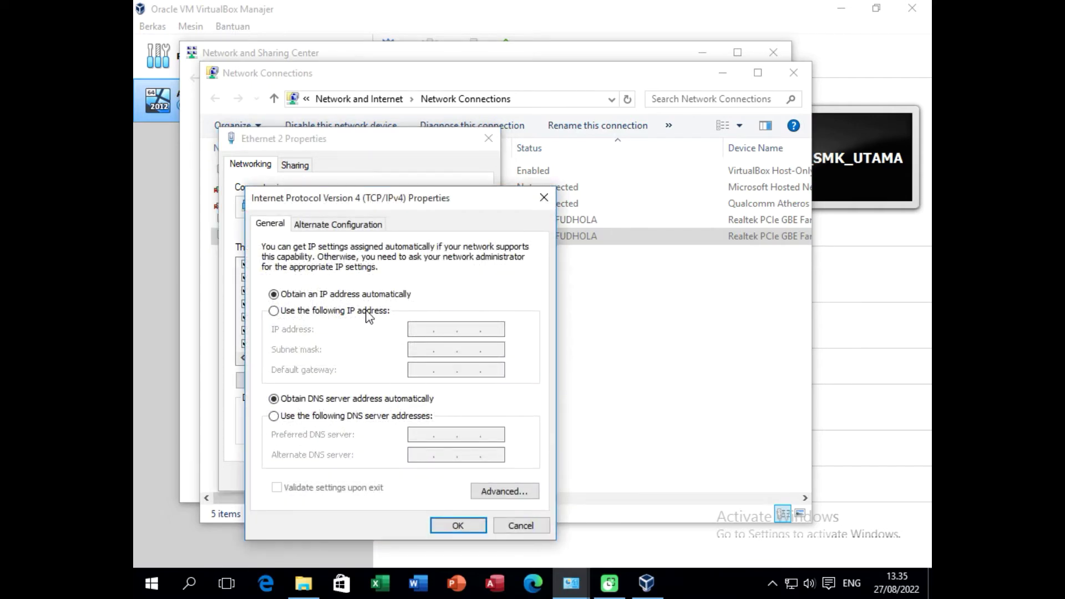
pyautogui.click(529, 526)
pyautogui.click(469, 481)
# - Inspect the IPv4 settings of the Ethernet connection without changing them, and compare the device names of the host's adapters
pyautogui.rightClick(242, 222)
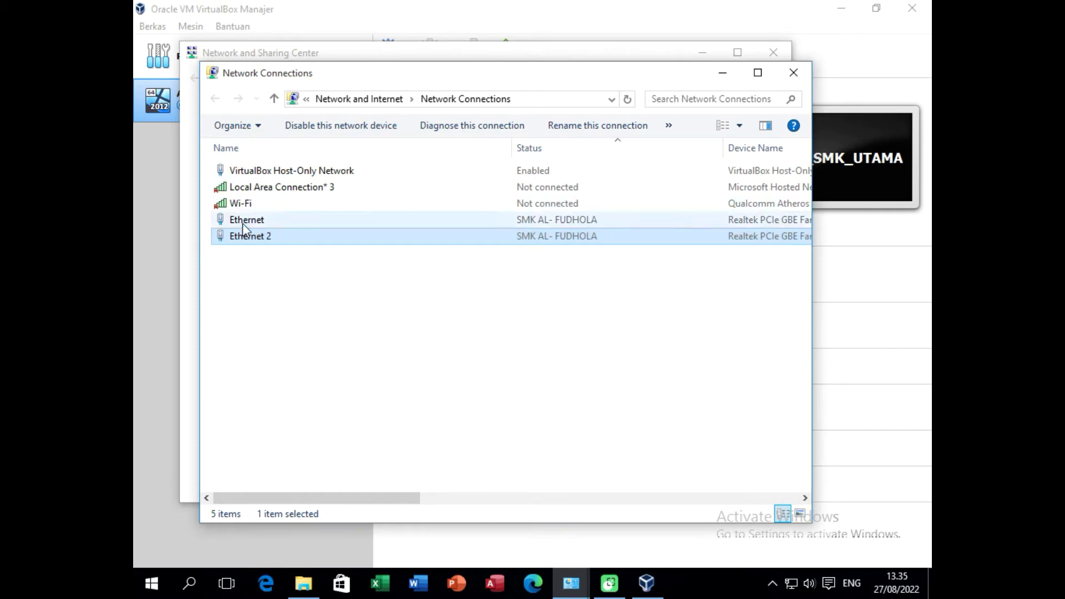
pyautogui.click(295, 372)
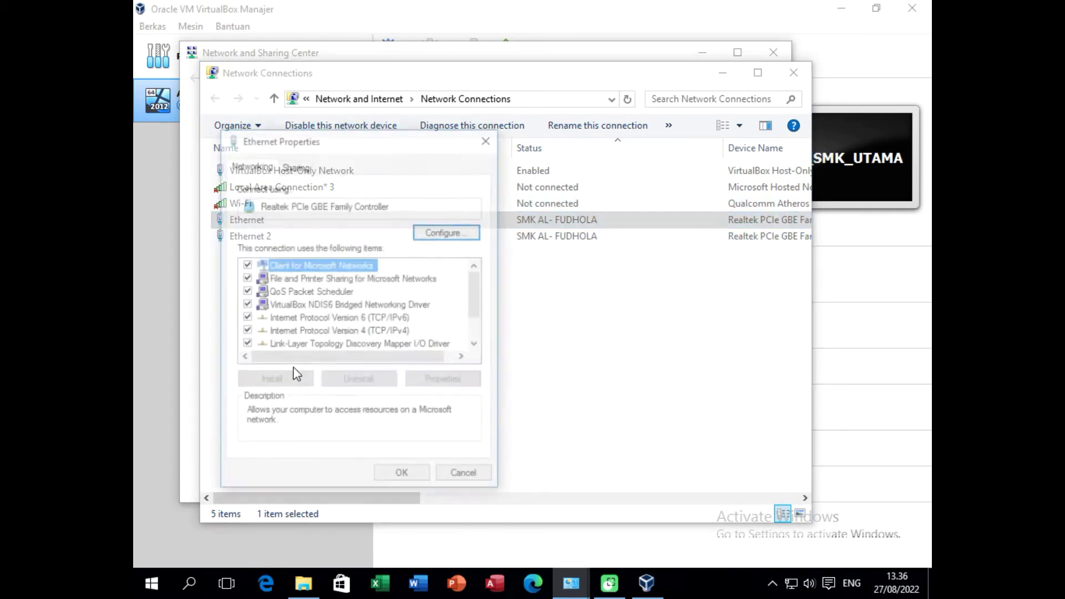
pyautogui.doubleClick(395, 332)
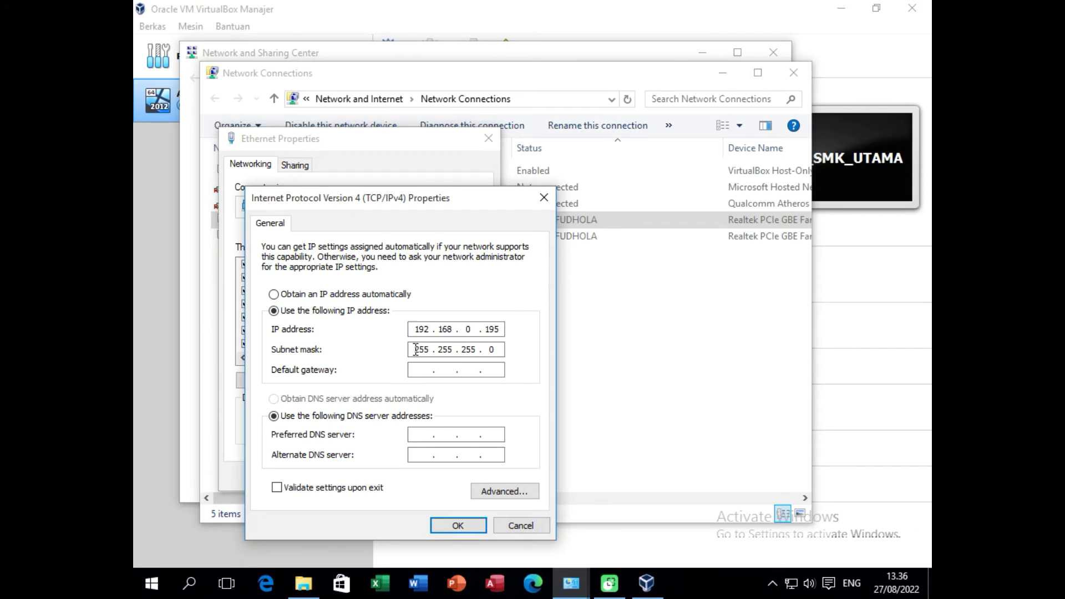
pyautogui.click(520, 526)
pyautogui.click(469, 479)
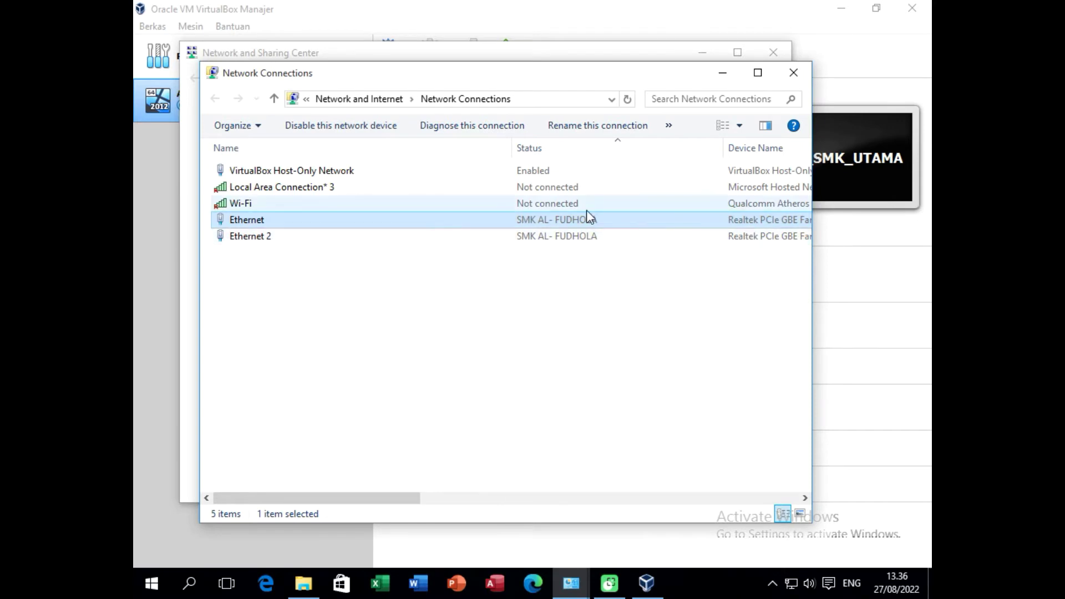
pyautogui.moveTo(371, 495); pyautogui.dragTo(459, 491)
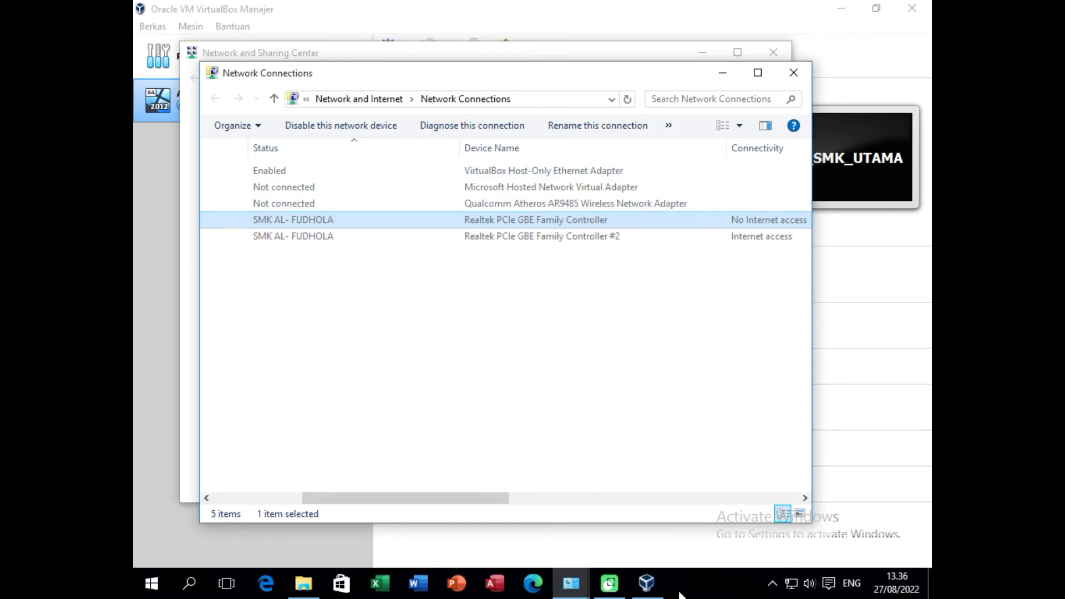
# - Return to VirtualBox and bridge adapter 1 to the Realtek PCIe GBE Family Controller
pyautogui.click(647, 582)
pyautogui.click(564, 209)
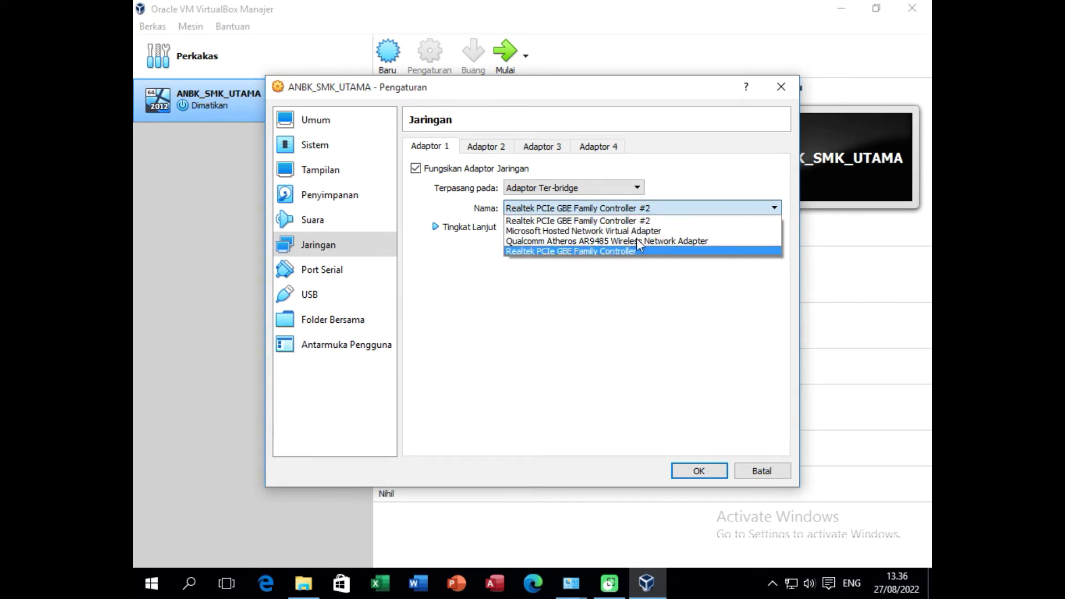
pyautogui.click(610, 253)
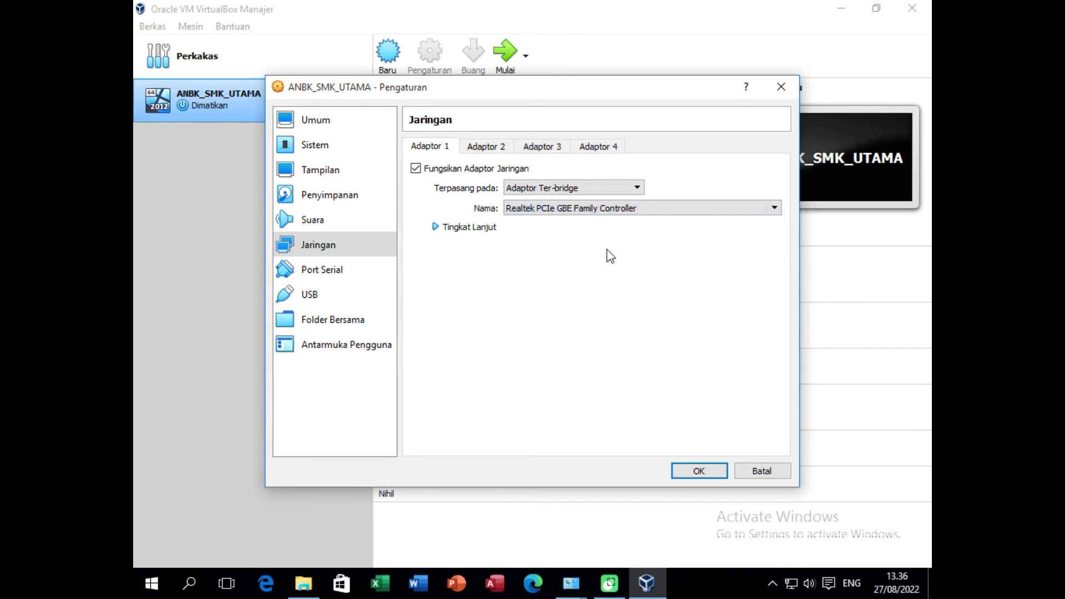
# - Enable network adapter 2, attach it to NAT, and save the virtual machine's settings
pyautogui.click(486, 147)
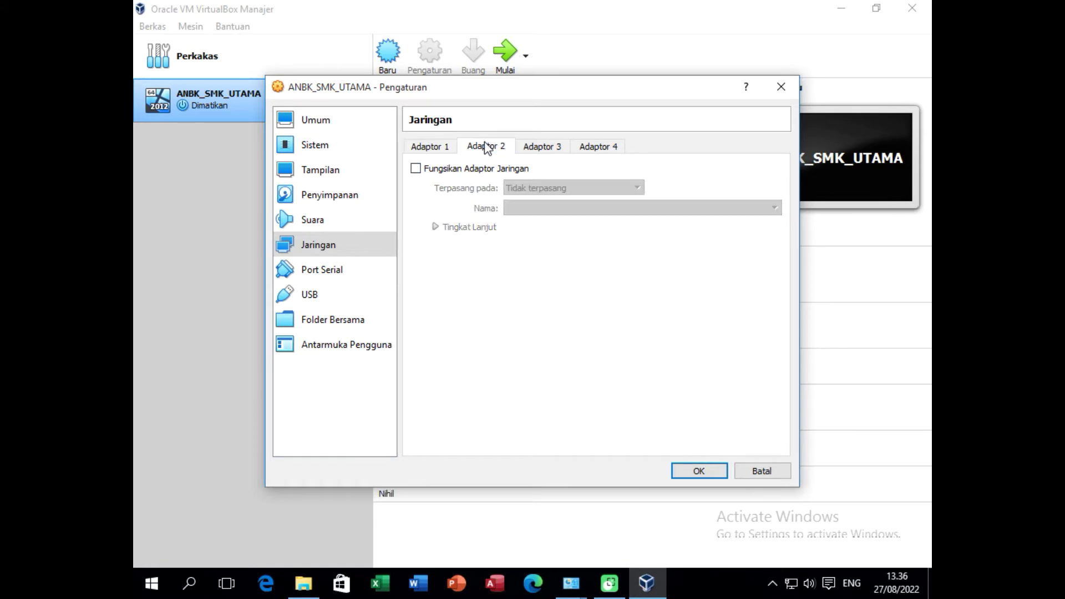
pyautogui.click(416, 169)
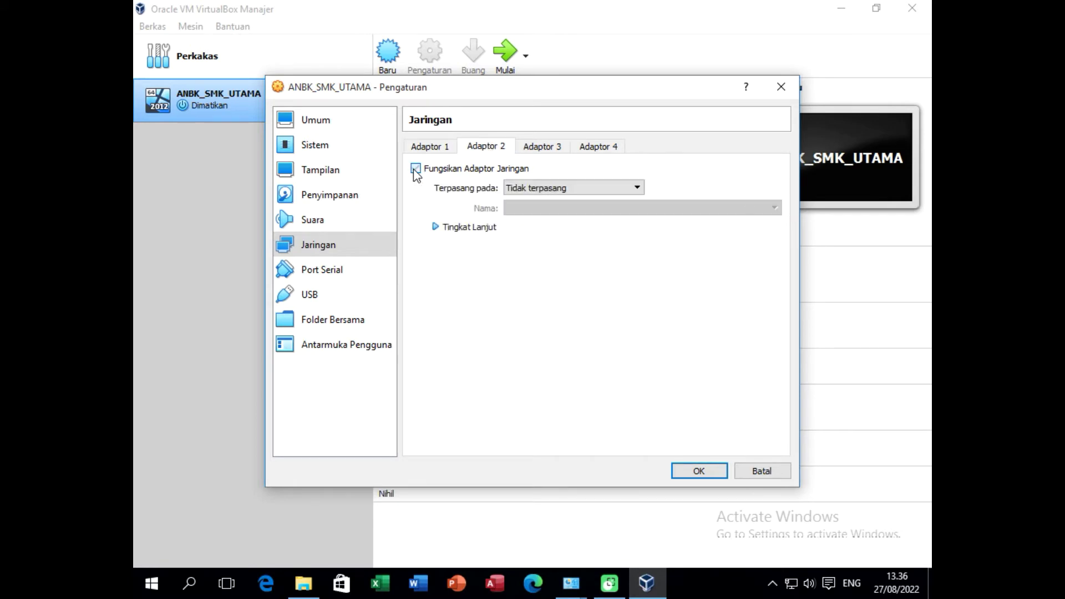
pyautogui.click(559, 190)
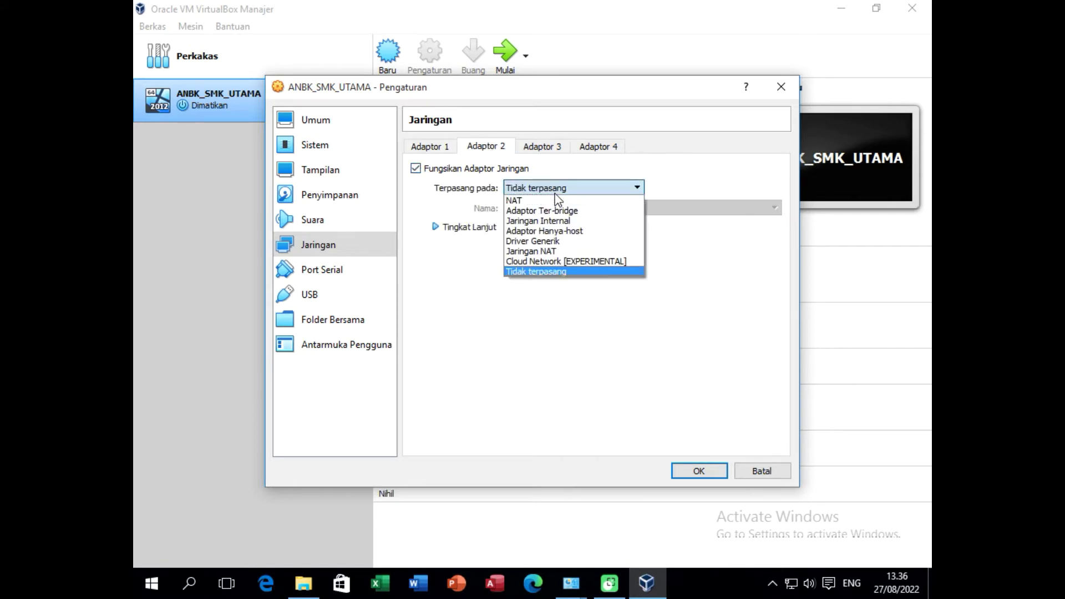
pyautogui.click(527, 198)
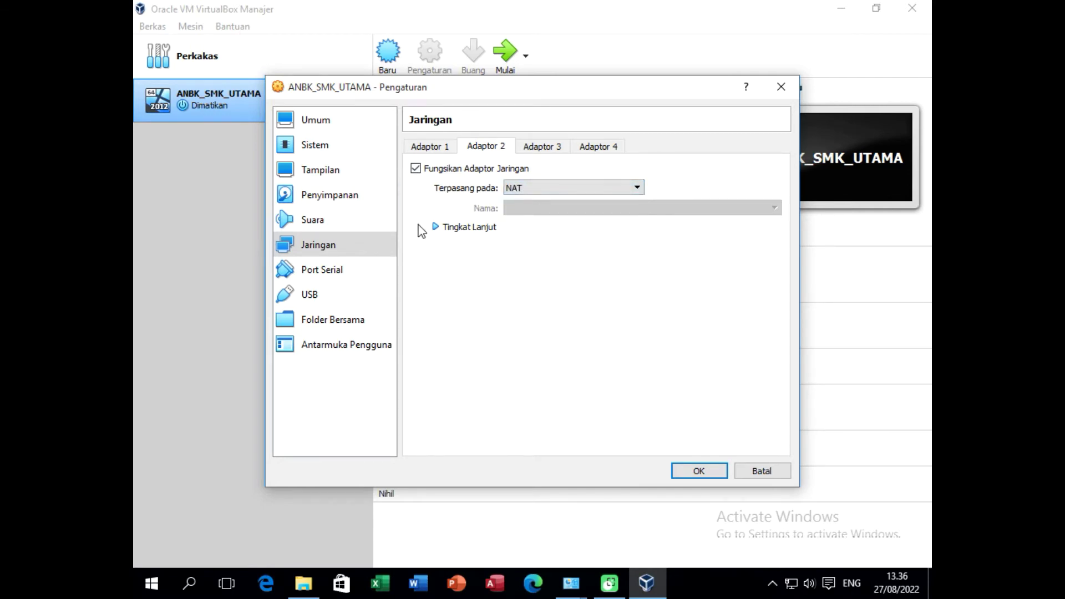
pyautogui.click(699, 471)
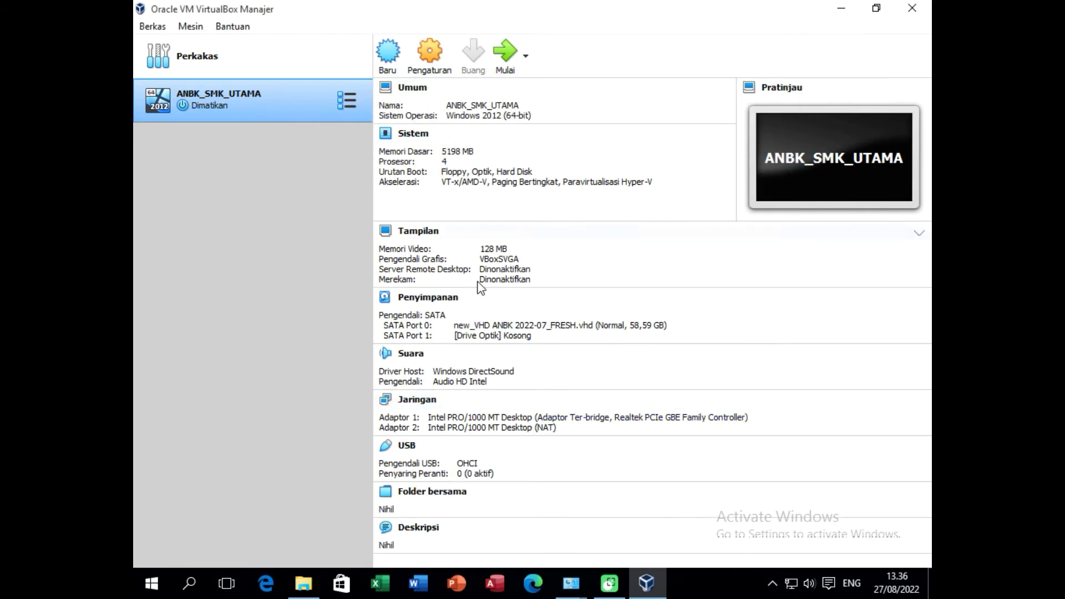
# - Close VirtualBox and the network windows, and launch the desktop program that starts the virtual machine and CBT Sync
pyautogui.click(927, 8)
pyautogui.click(804, 71)
pyautogui.click(775, 53)
pyautogui.doubleClick(291, 119)
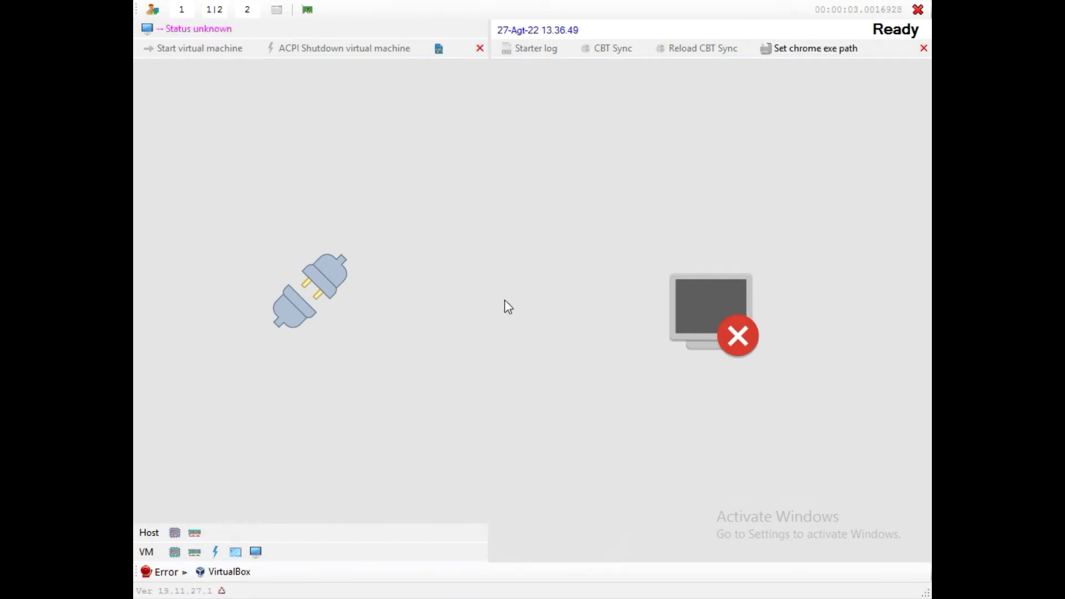
# - Set ANBK_SMK_UTAMA as the VM name the launcher uses
pyautogui.click(441, 52)
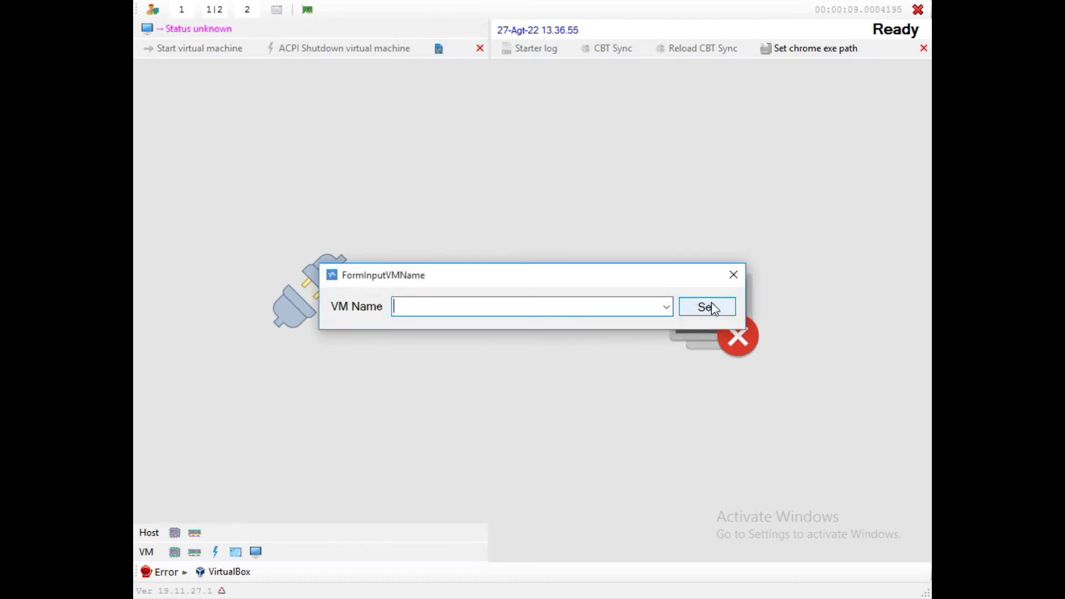
pyautogui.click(665, 308)
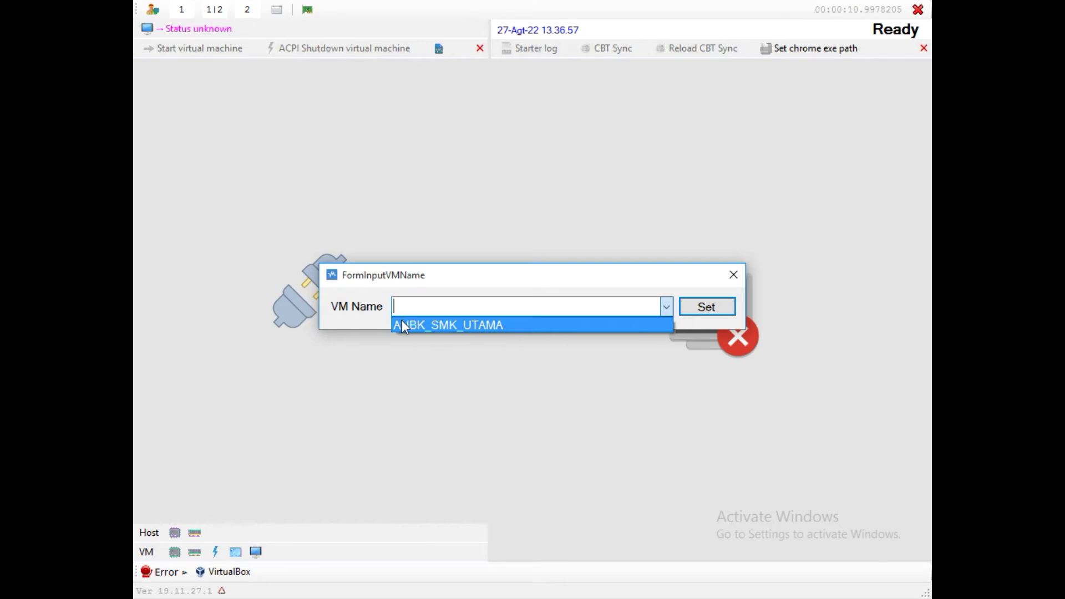
pyautogui.click(494, 325)
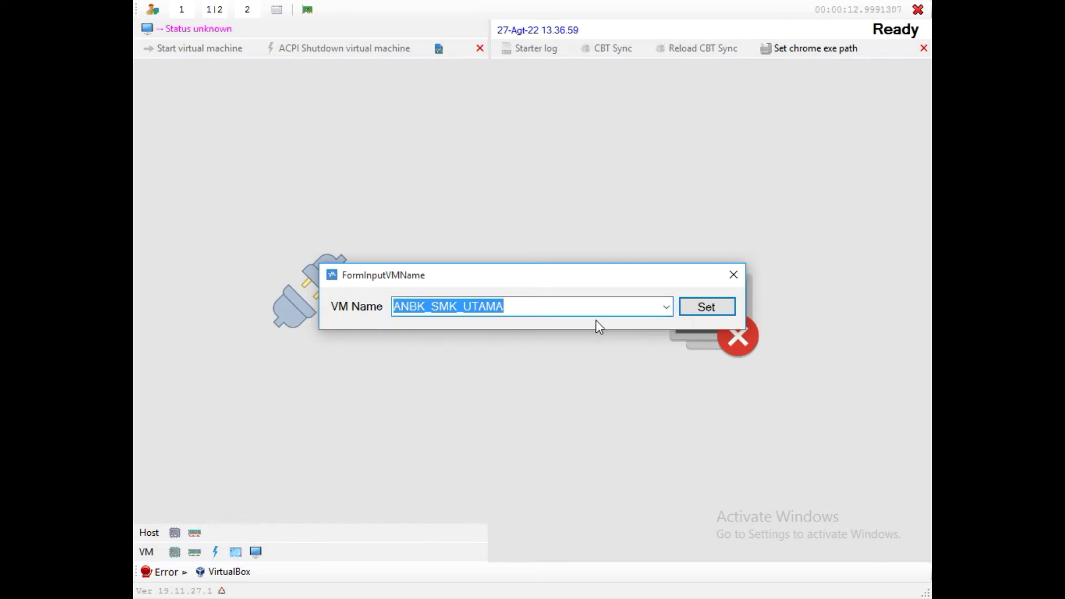
pyautogui.click(713, 309)
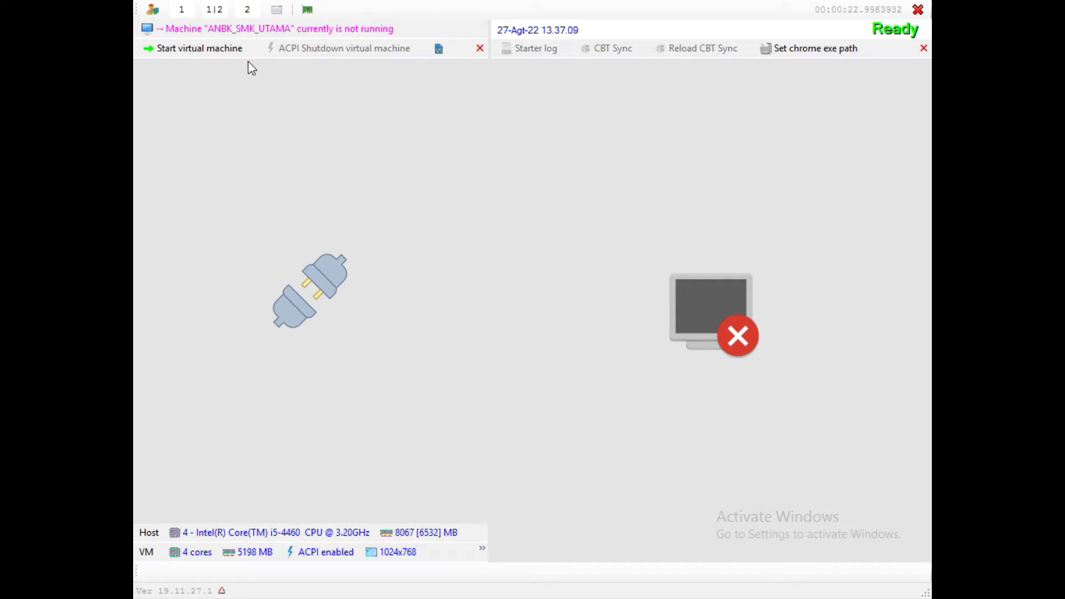
# - Start the ANBK_SMK_UTAMA virtual machine, then leave the launcher's locked full-screen mode with the admin password and maximize its window
pyautogui.click(199, 56)
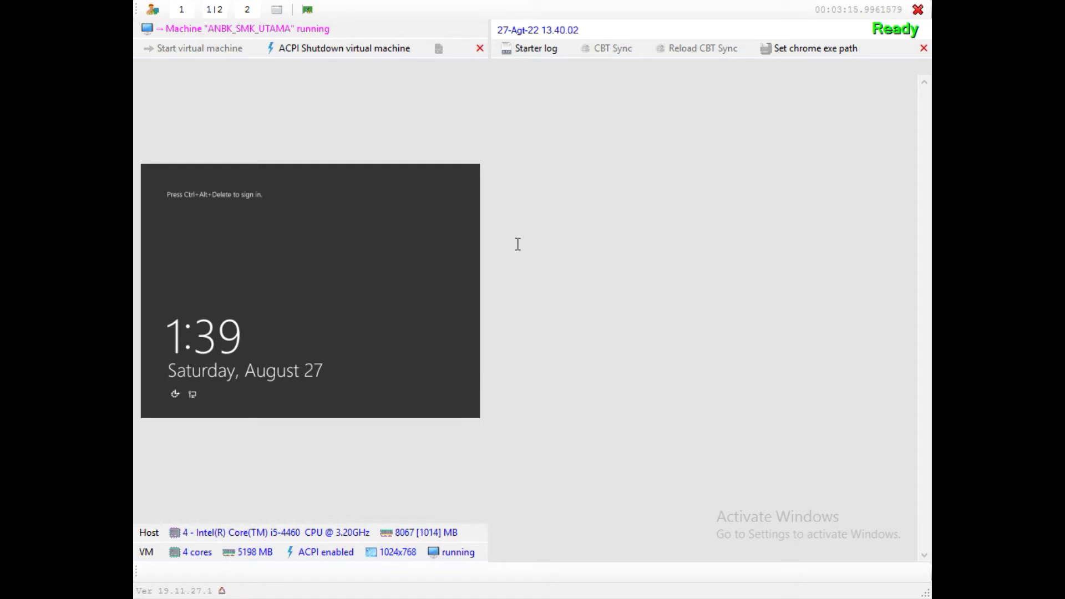
pyautogui.click(277, 10)
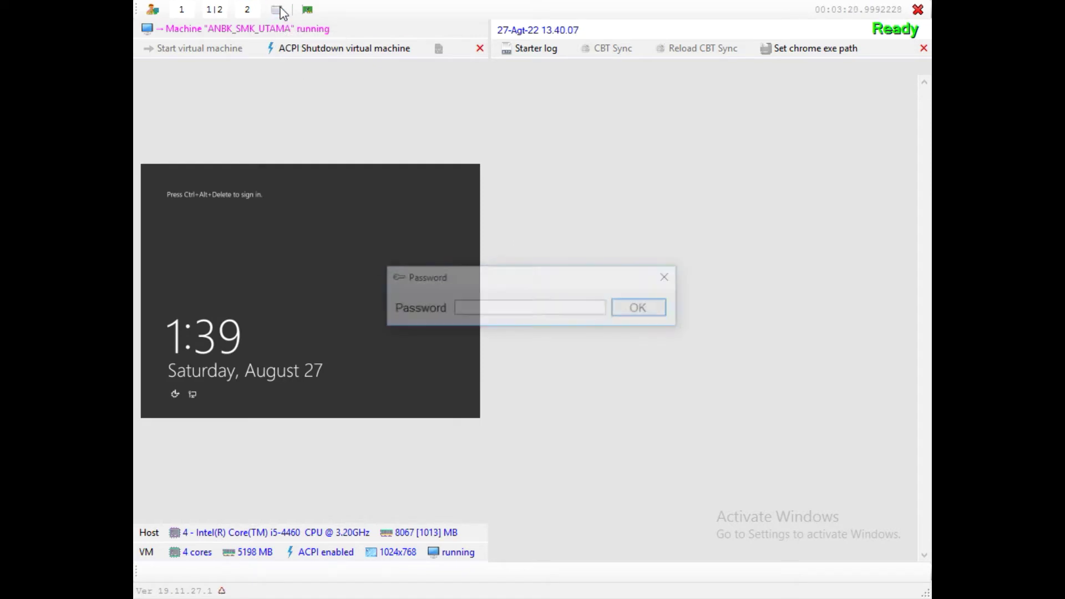
pyautogui.click(488, 307)
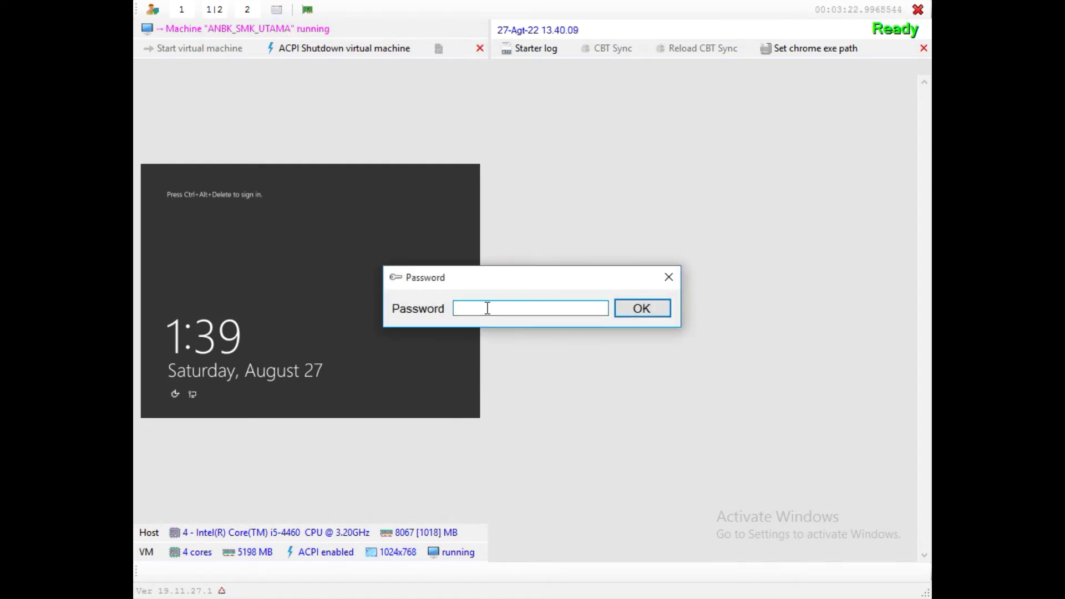
pyautogui.write('****')
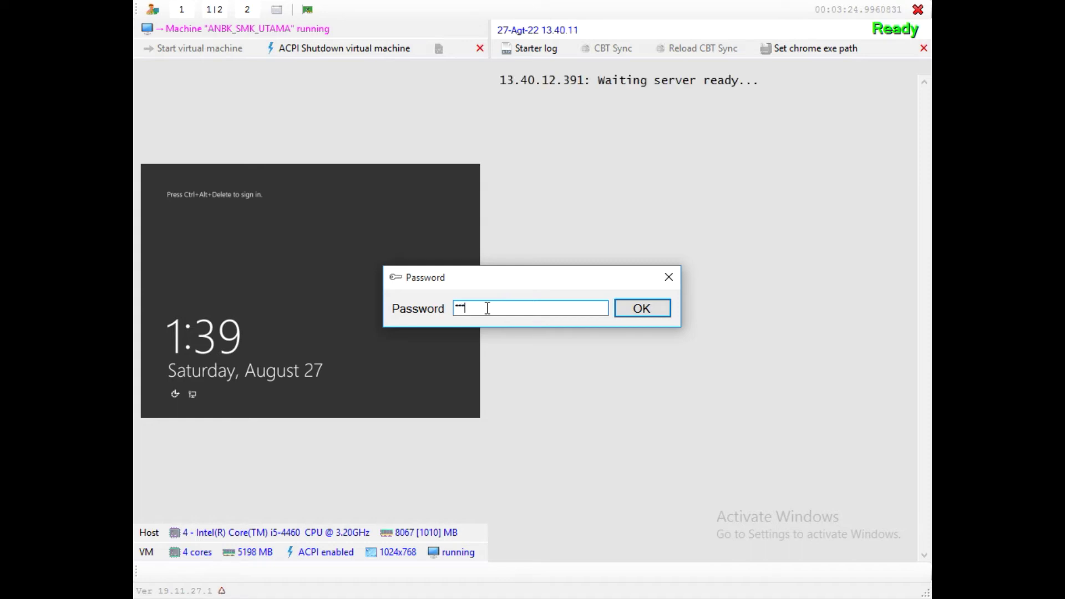
pyautogui.write('*')
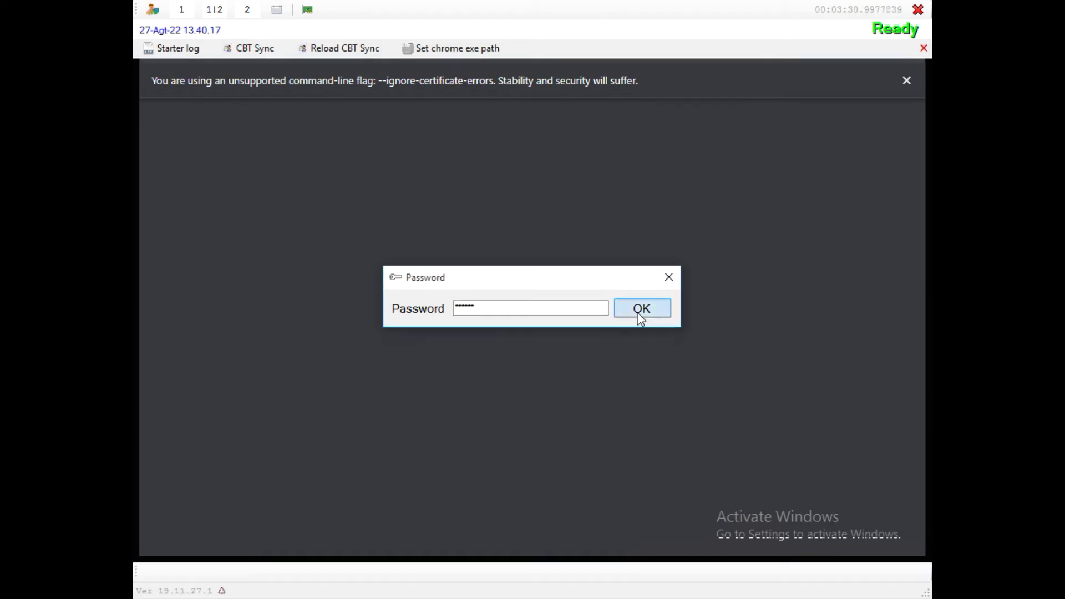
pyautogui.click(639, 312)
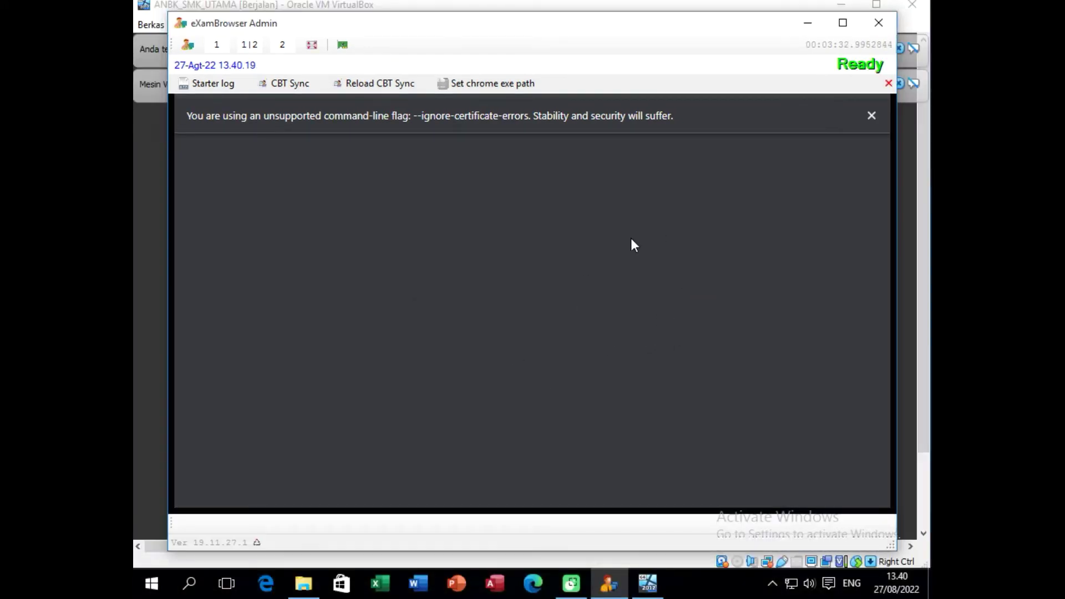
pyautogui.click(843, 22)
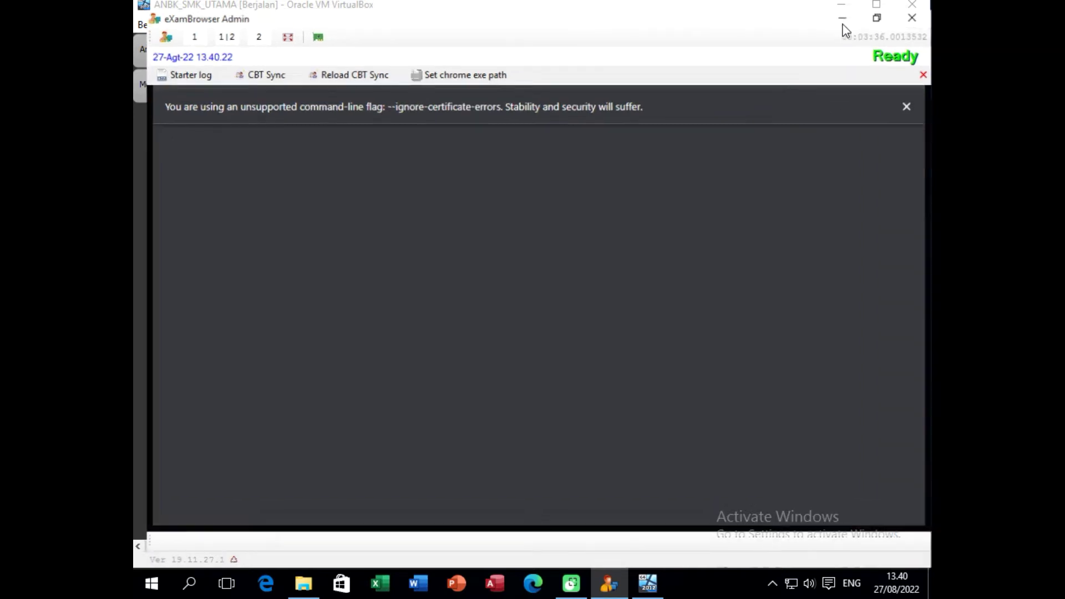
# - Accept the CBT Sync update and apply the downloaded patch in CBT Tools
pyautogui.click(907, 98)
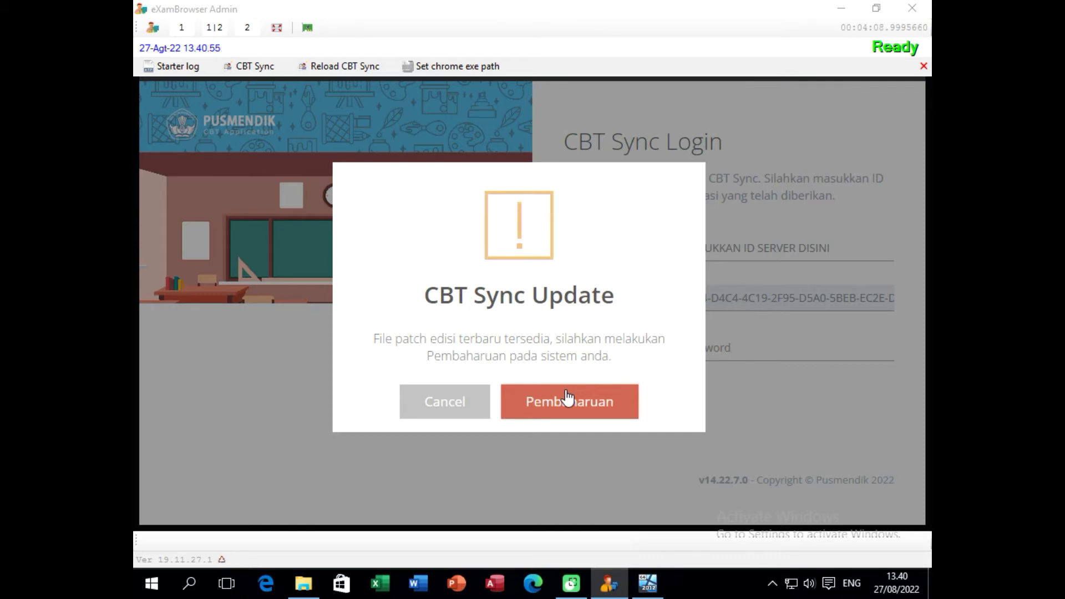
pyautogui.click(633, 415)
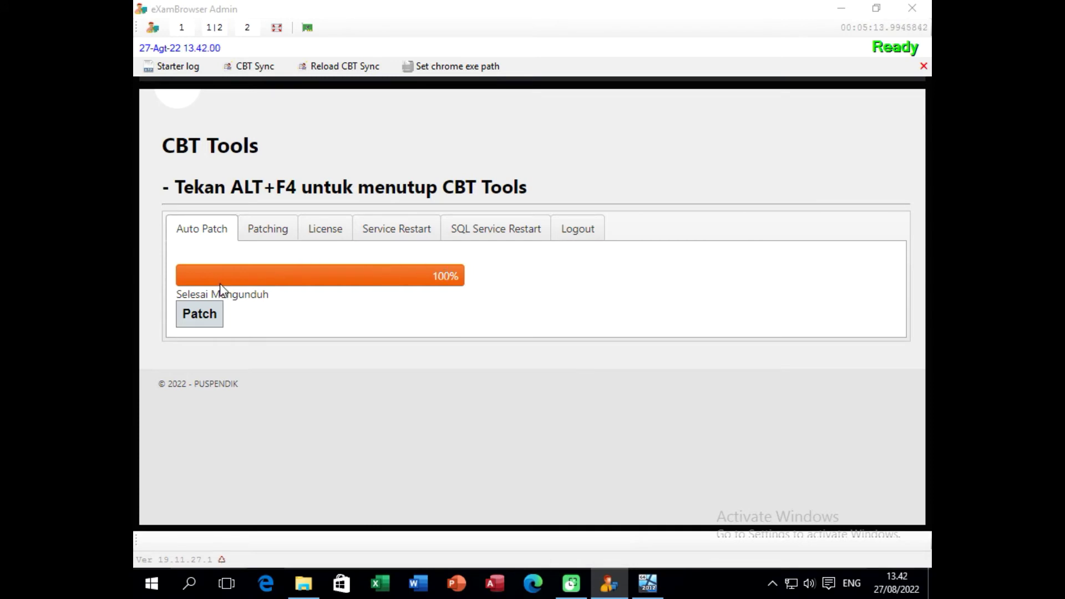
pyautogui.click(203, 326)
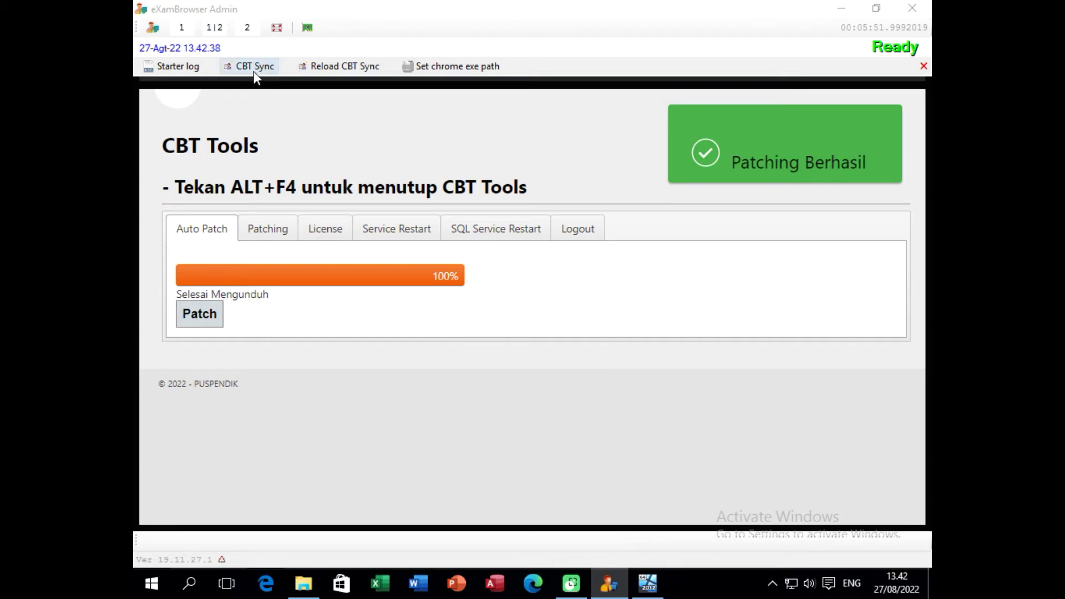
# - Reload CBT Sync and log in with the server ID and password
pyautogui.click(349, 65)
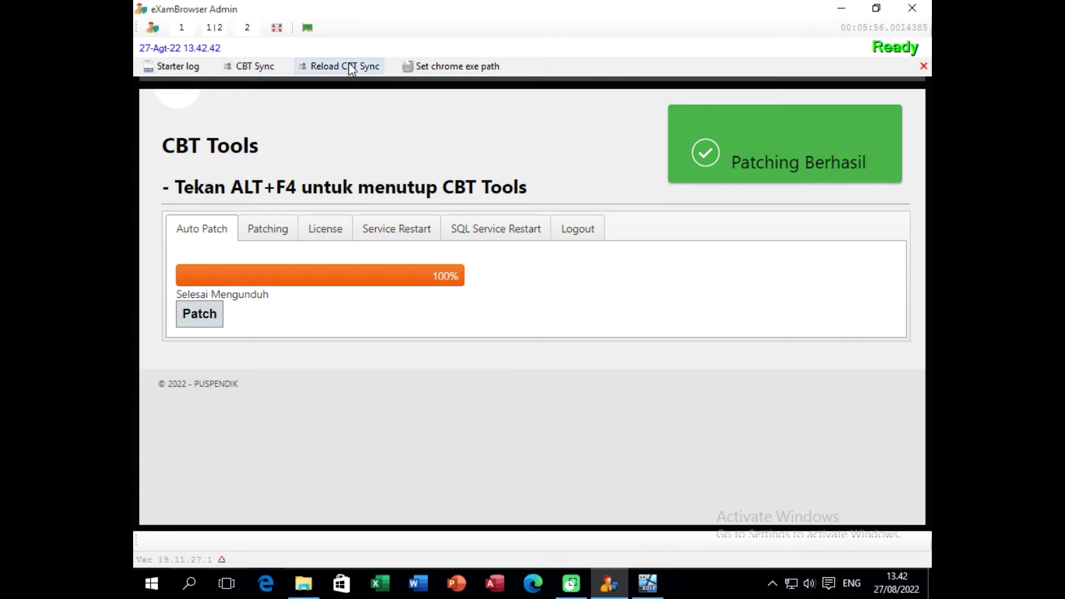
pyautogui.click(348, 66)
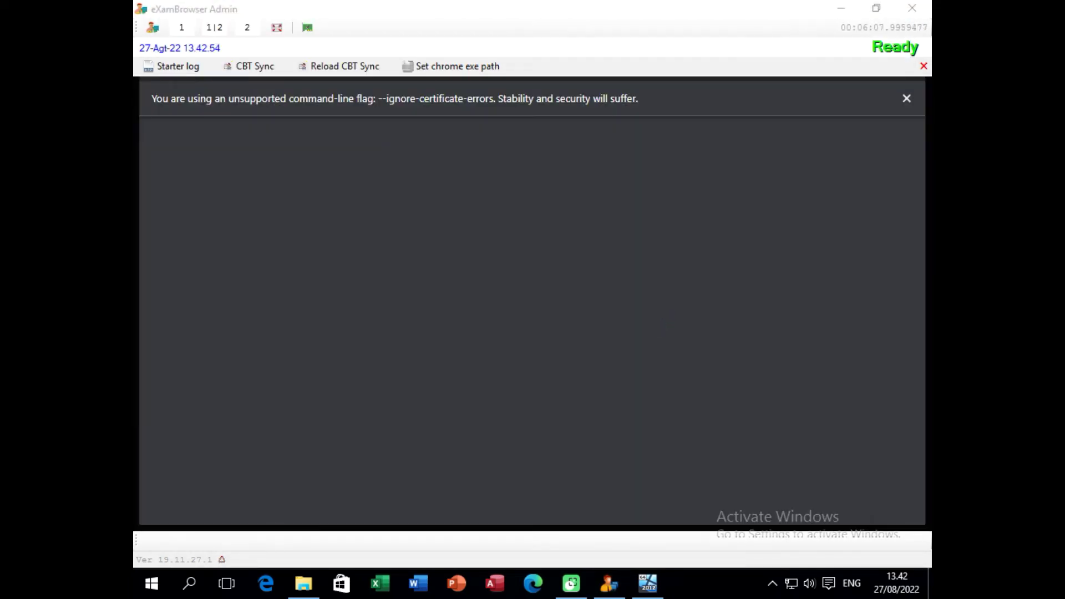
pyautogui.click(907, 99)
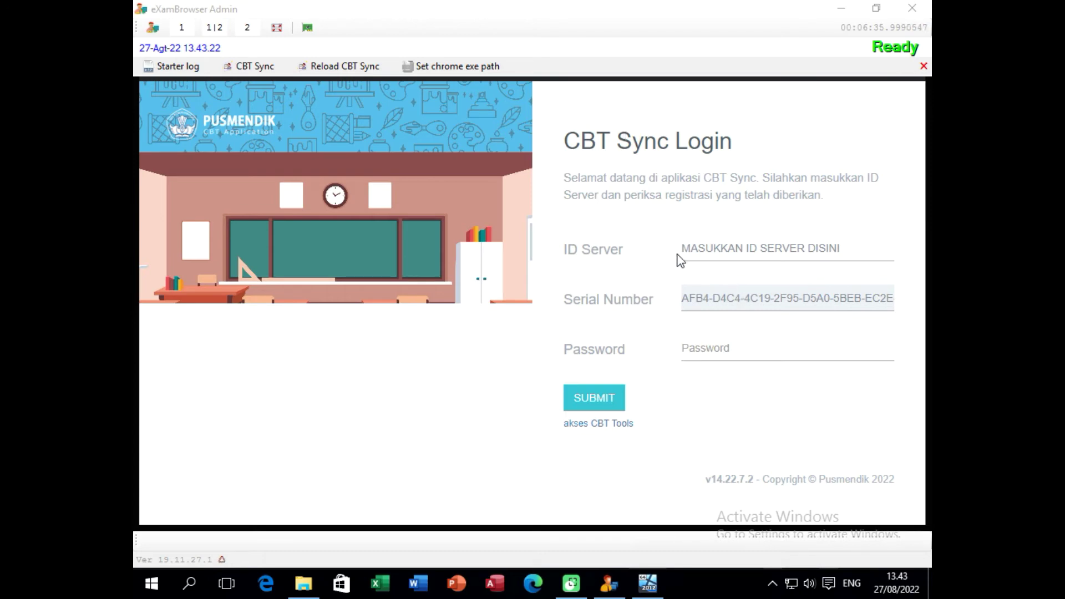
pyautogui.click(712, 247)
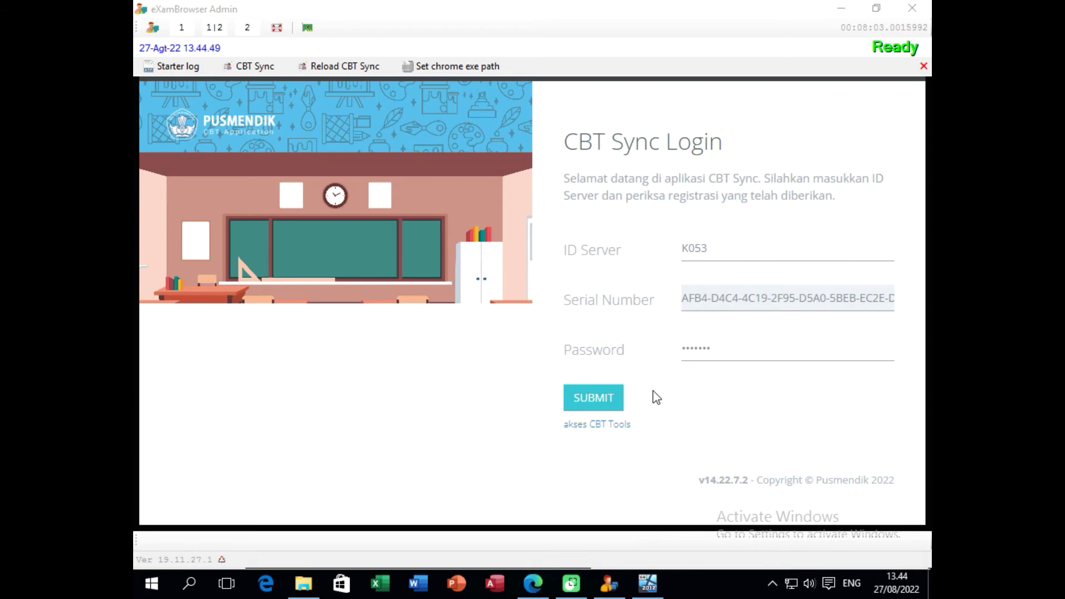
pyautogui.click(605, 395)
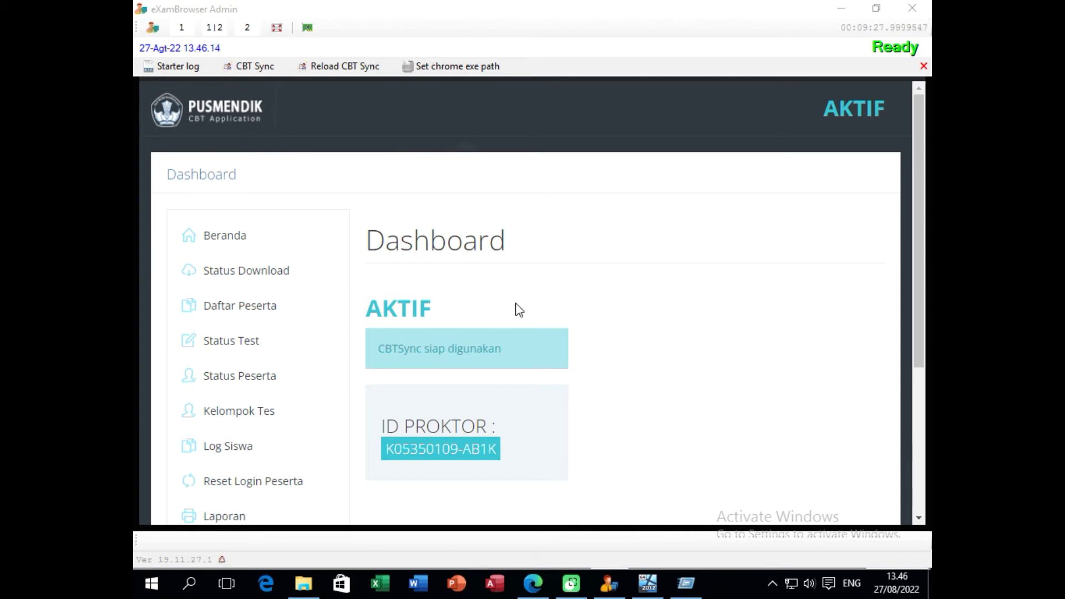
# - Run a backup of the existing data from the Back up & Hapus page and dismiss the download notice
pyautogui.scroll(-1, 276, 288)
pyautogui.scroll(-3, 278, 287)
pyautogui.scroll(4, 440, 339)
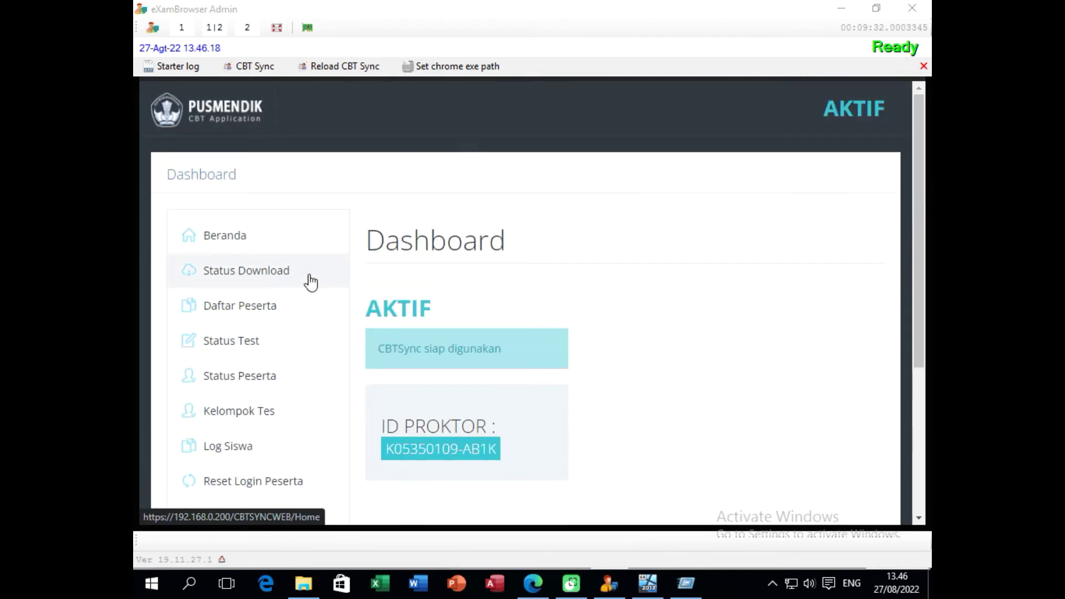
pyautogui.scroll(-5, 311, 283)
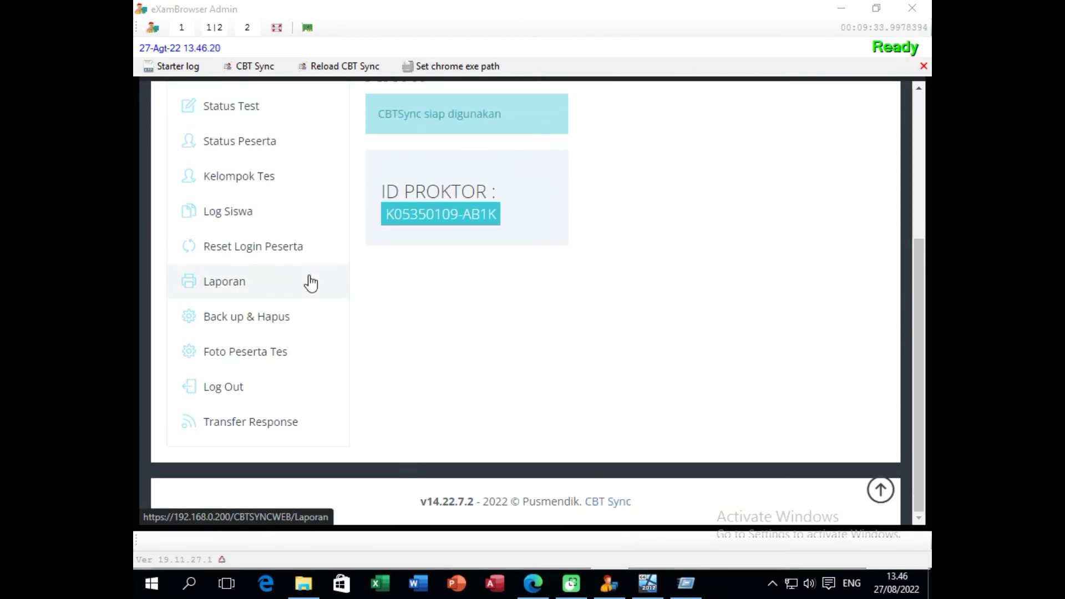
pyautogui.click(242, 321)
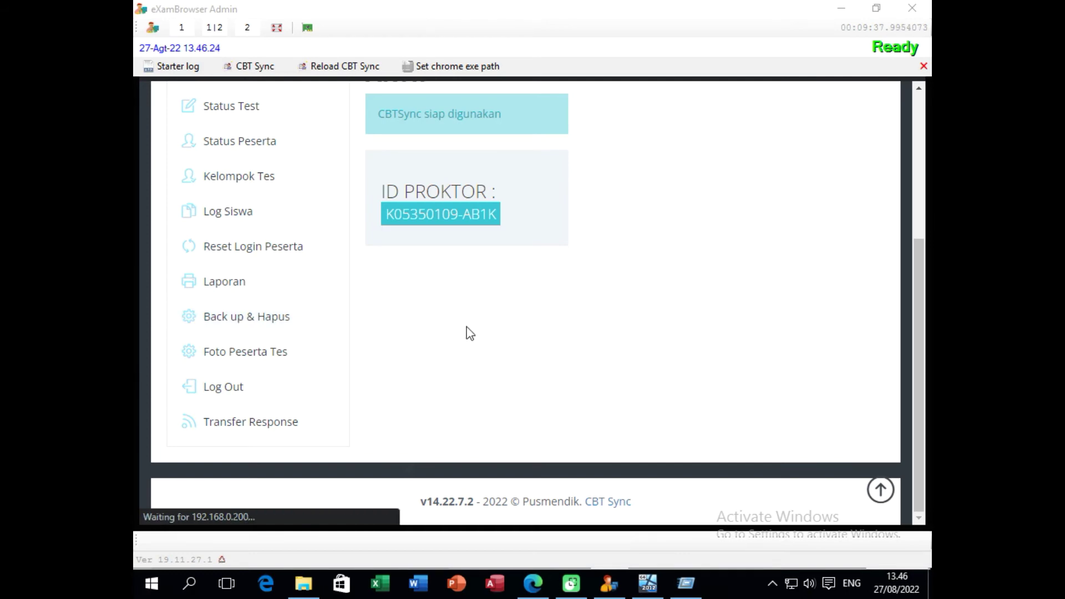
pyautogui.click(395, 298)
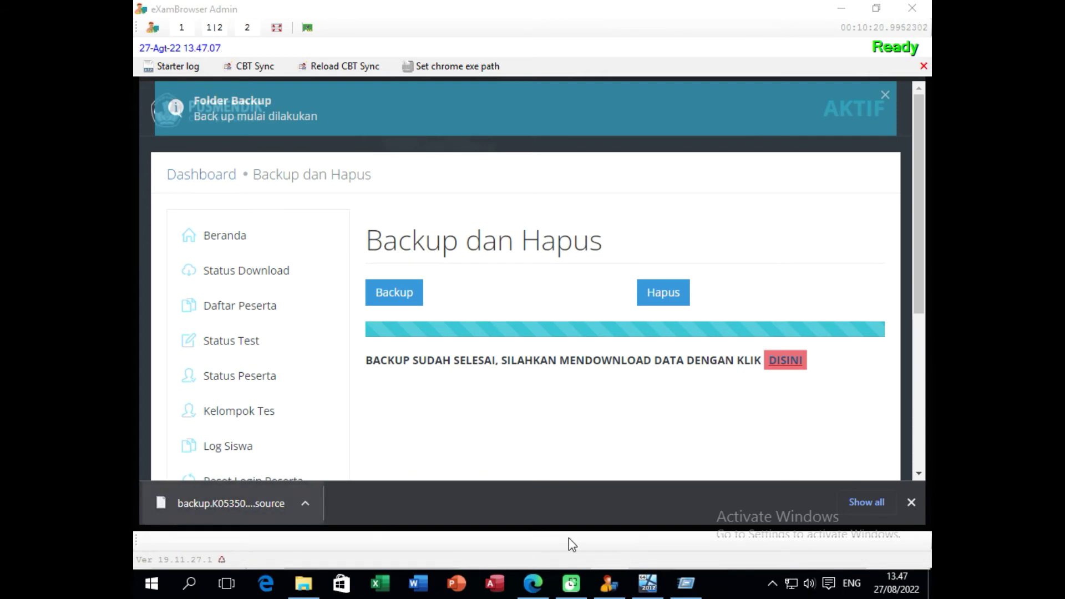
pyautogui.click(911, 502)
# - Delete all CBT Sync data with Hapus, ticking the confirmation to approve the deletion
pyautogui.click(662, 300)
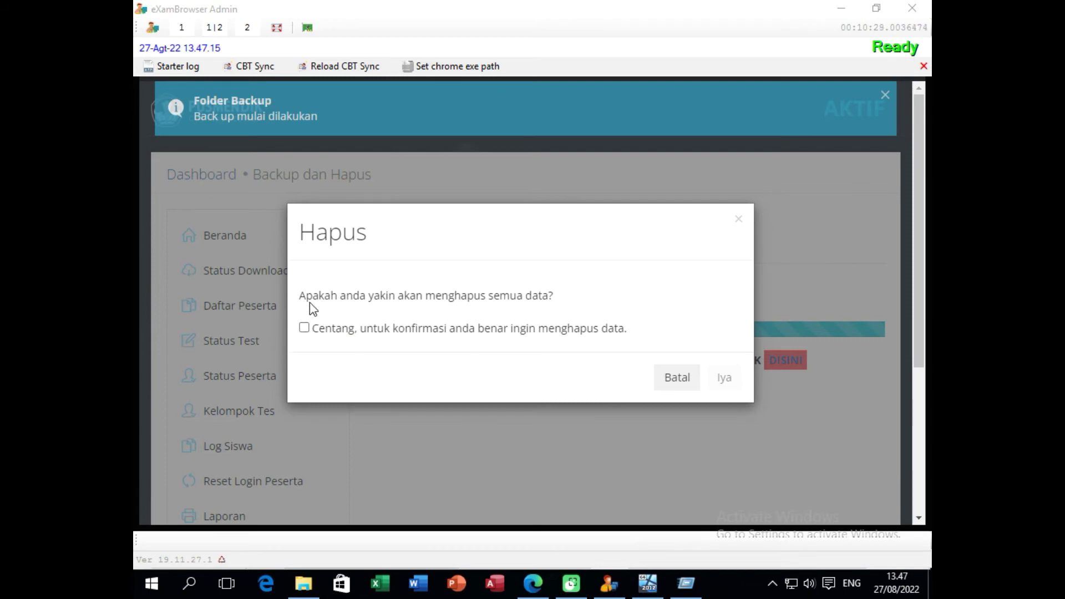
pyautogui.click(304, 328)
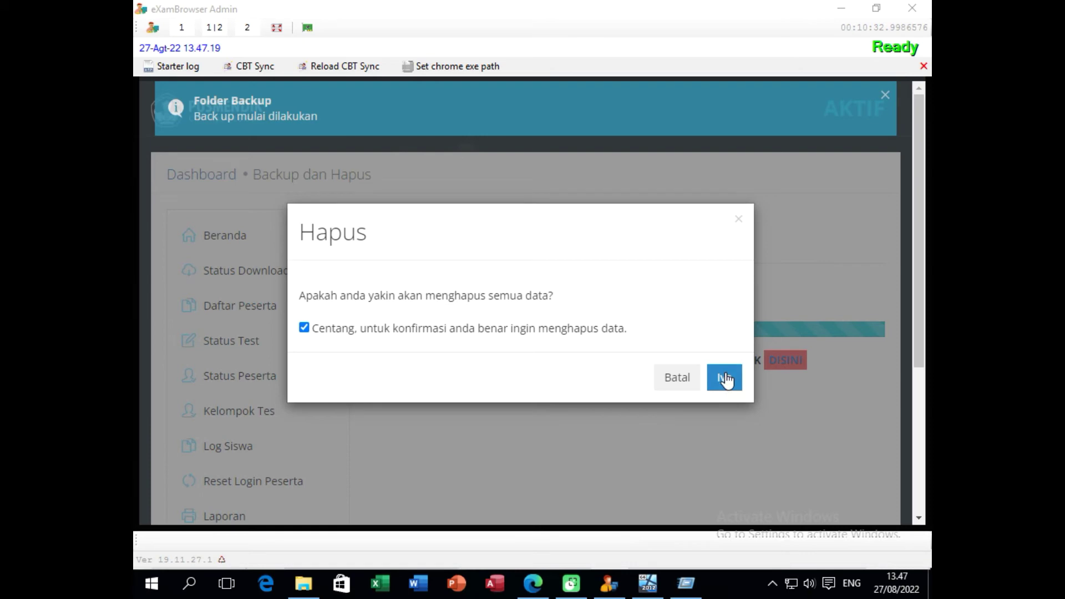
pyautogui.click(725, 382)
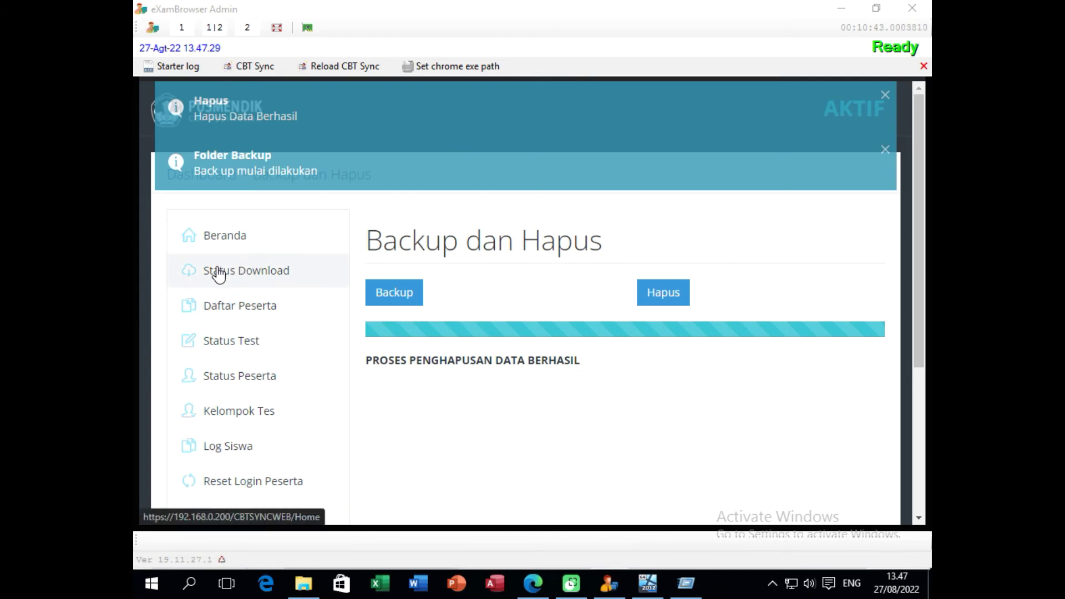
# - Check the download status of all data sets on the Status Download page, then close the report
pyautogui.click(245, 272)
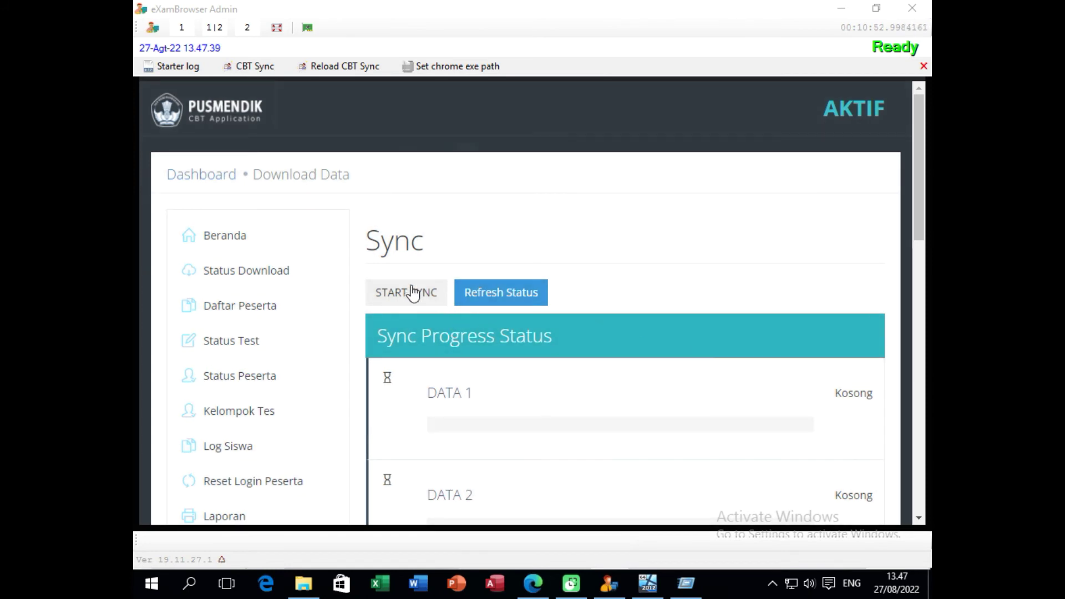
pyautogui.click(518, 293)
pyautogui.click(527, 289)
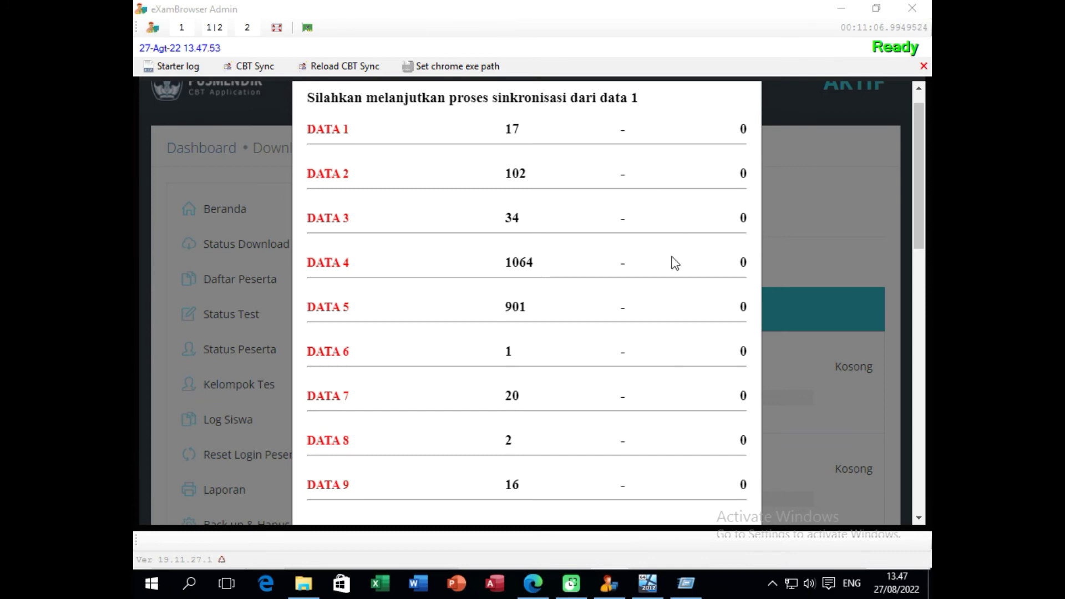
pyautogui.scroll(1, 675, 263)
pyautogui.click(749, 98)
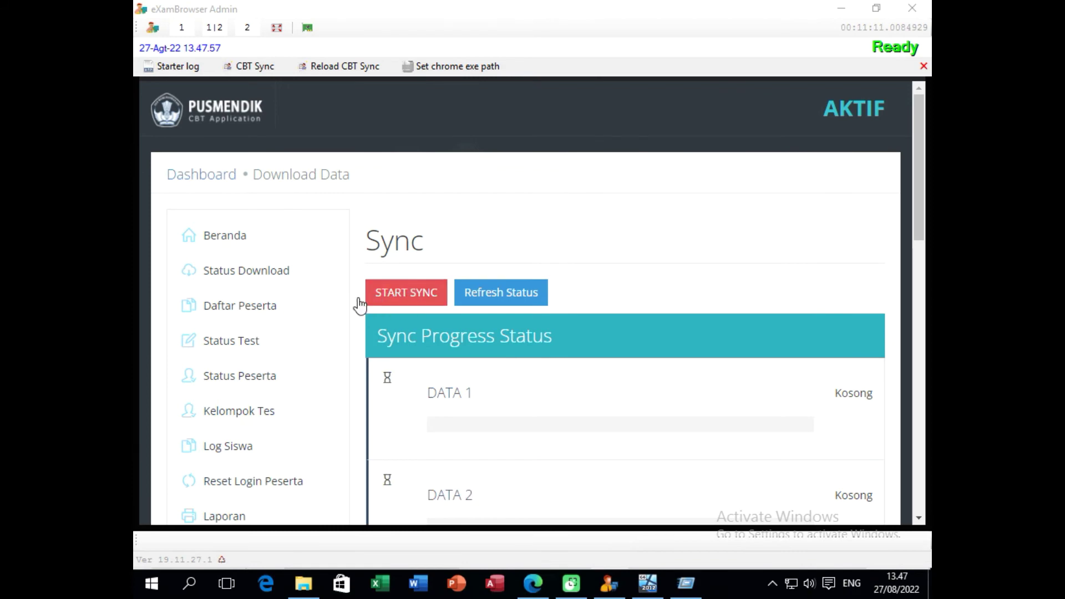
# - Start the sync, follow the progress of DATA 1 to DATA 9, and close the download message
pyautogui.click(405, 295)
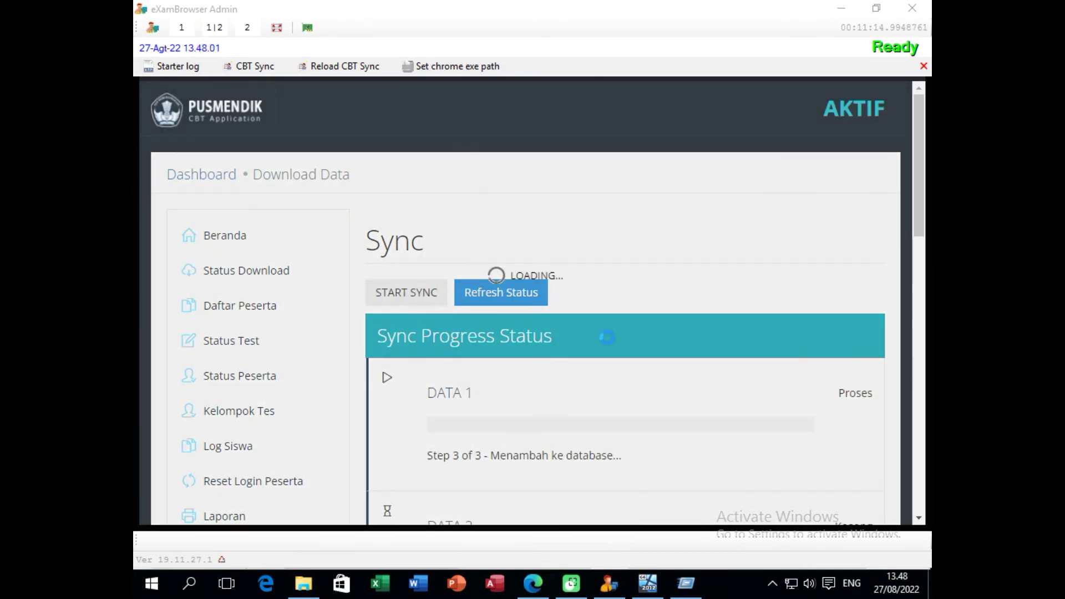
pyautogui.scroll(-2, 630, 269)
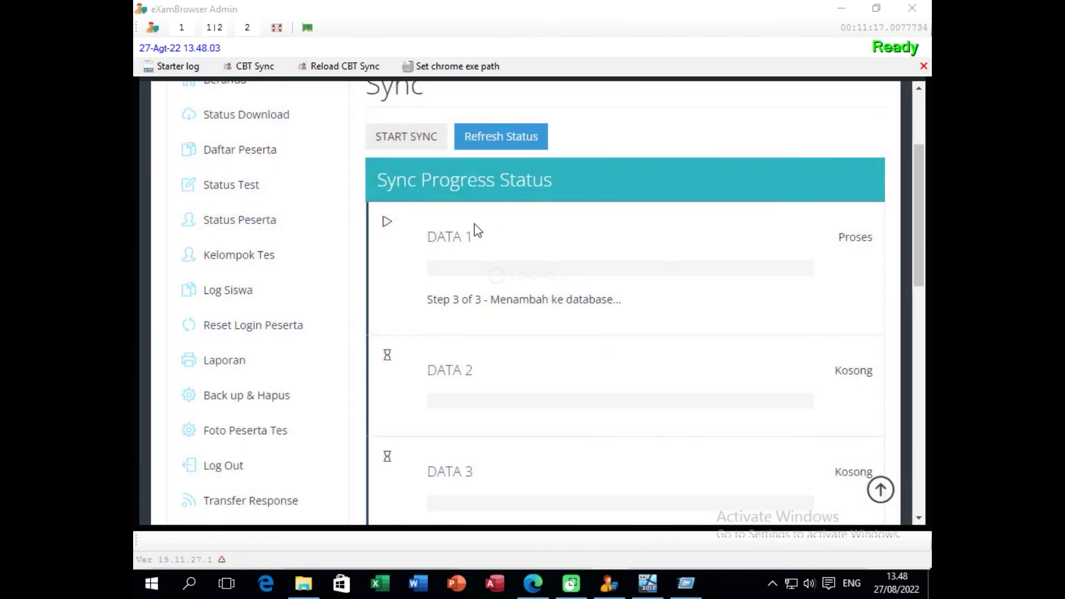
pyautogui.scroll(-1, 468, 250)
pyautogui.scroll(-10, 469, 250)
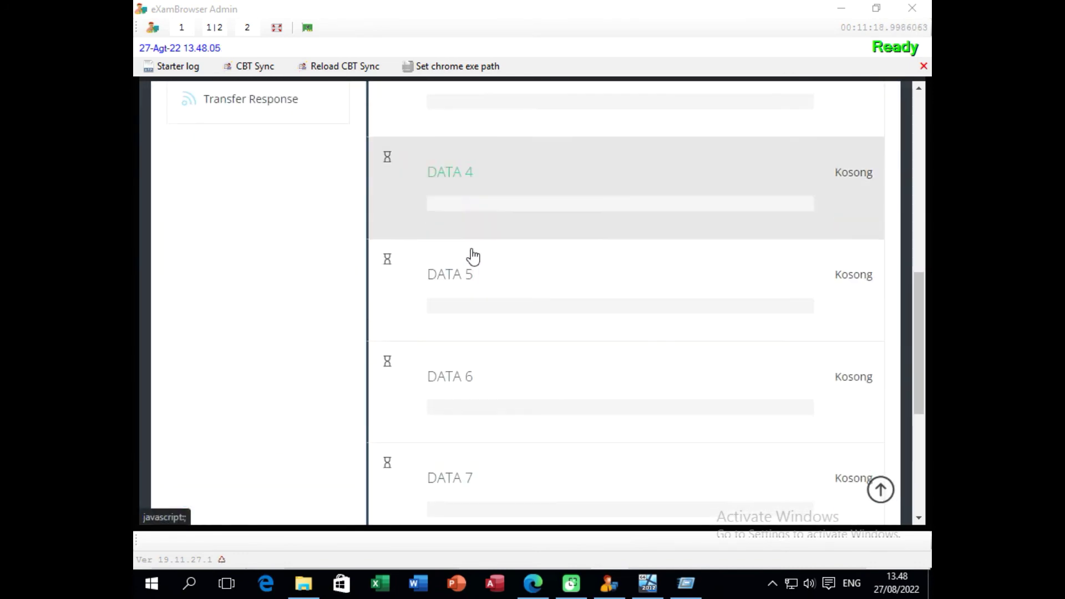
pyautogui.scroll(10, 456, 387)
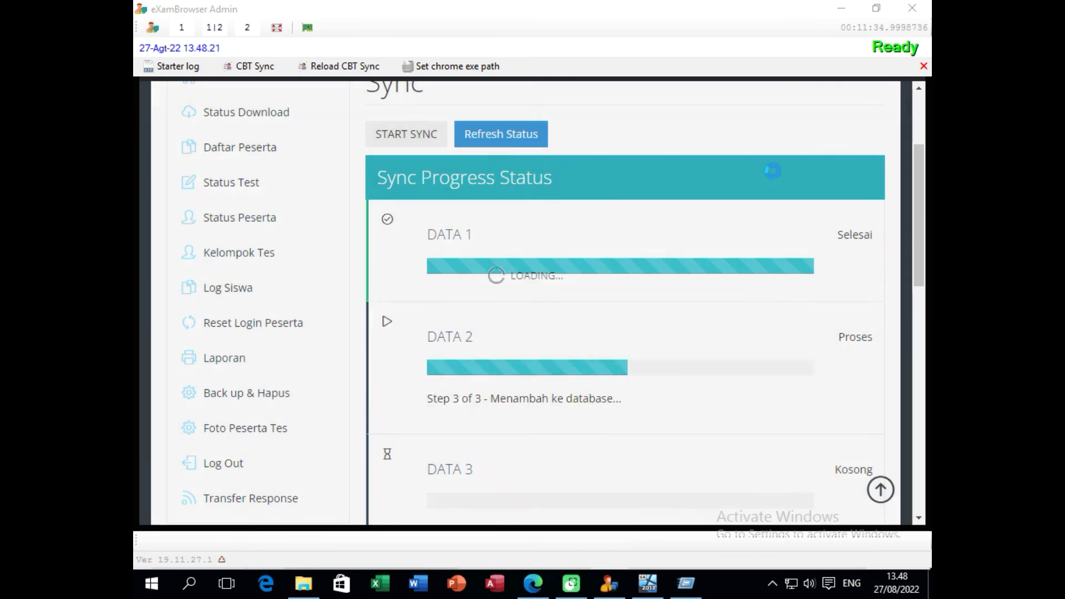
pyautogui.scroll(-3, 861, 193)
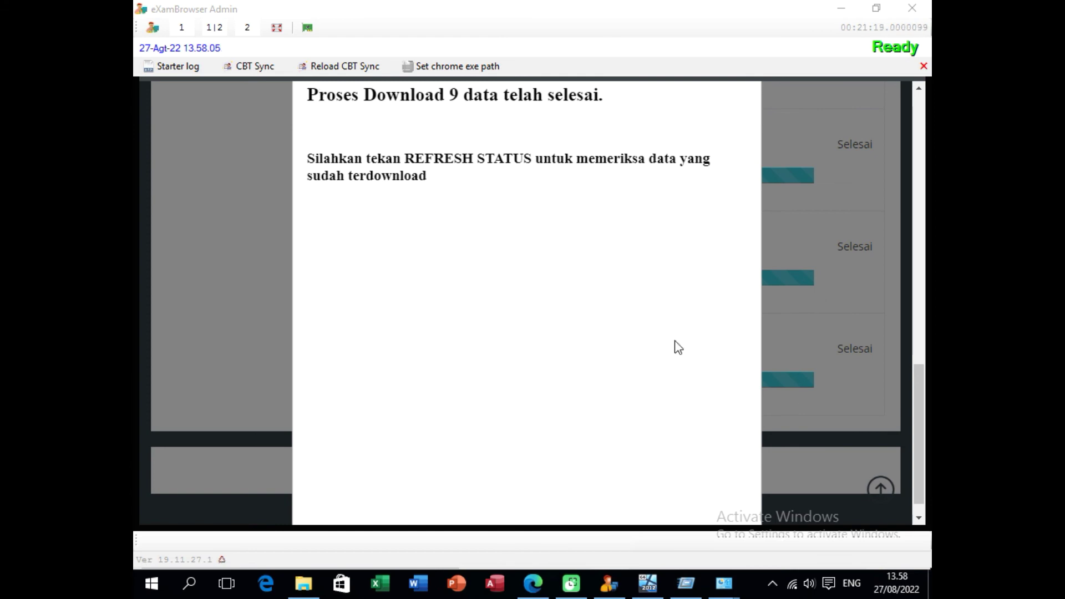
pyautogui.scroll(3, 727, 242)
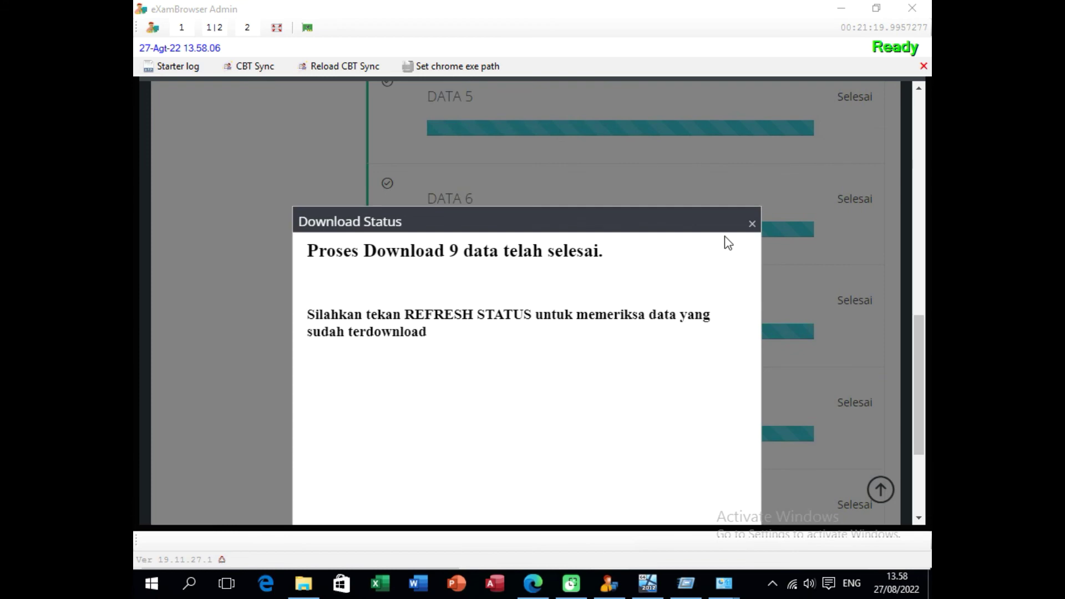
pyautogui.click(752, 223)
# - Refresh the sync status, compare the server and downloaded counts for DATA 1 to DATA 9, and close the report
pyautogui.scroll(5, 457, 233)
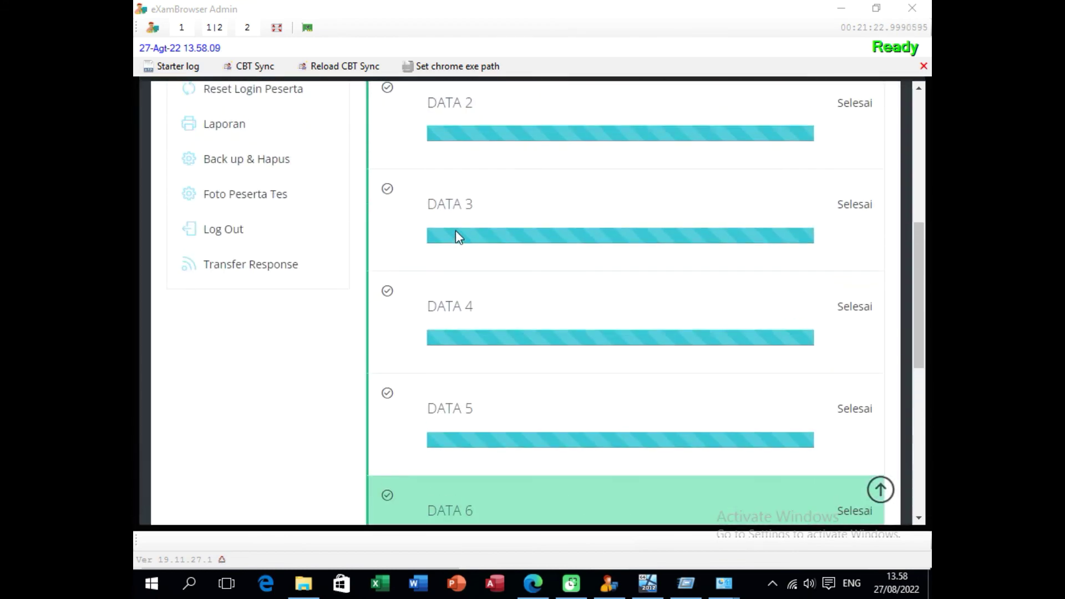
pyautogui.scroll(6, 458, 233)
pyautogui.click(519, 291)
pyautogui.click(516, 299)
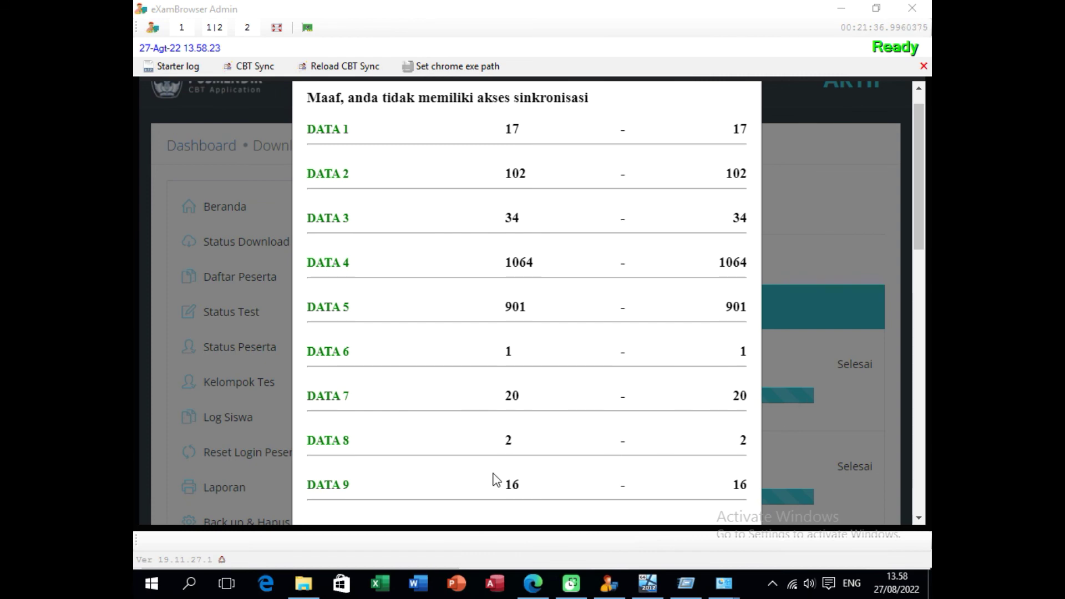
pyautogui.scroll(-2, 671, 379)
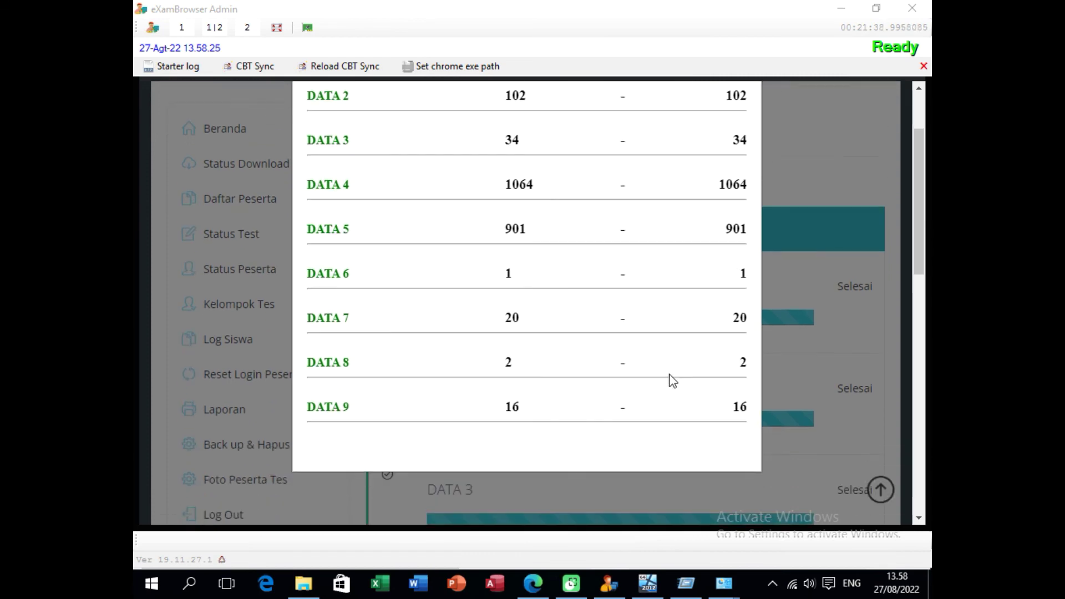
pyautogui.scroll(3, 571, 337)
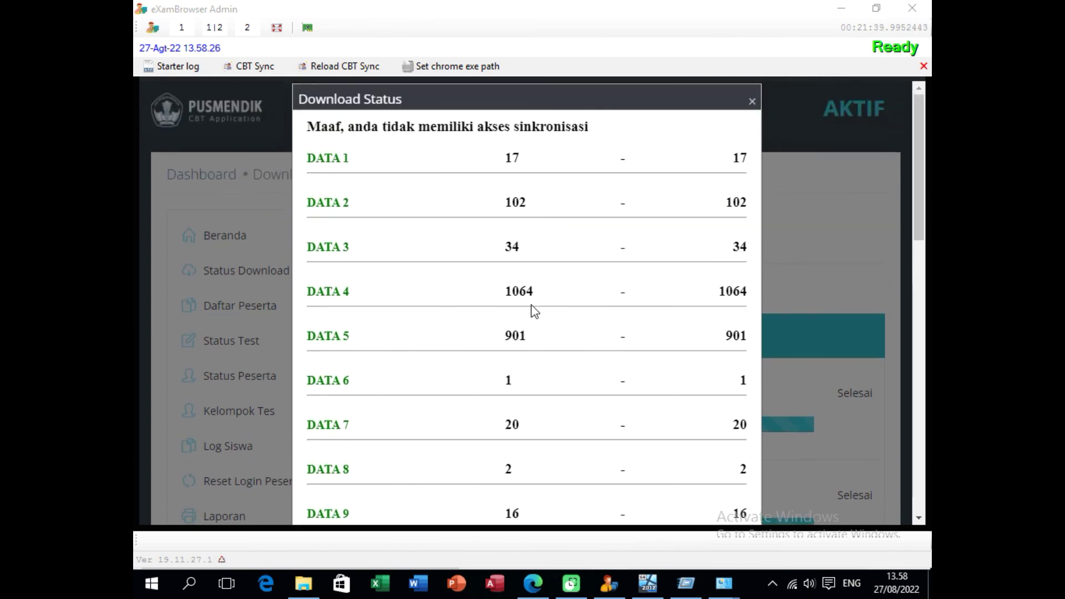
pyautogui.click(752, 102)
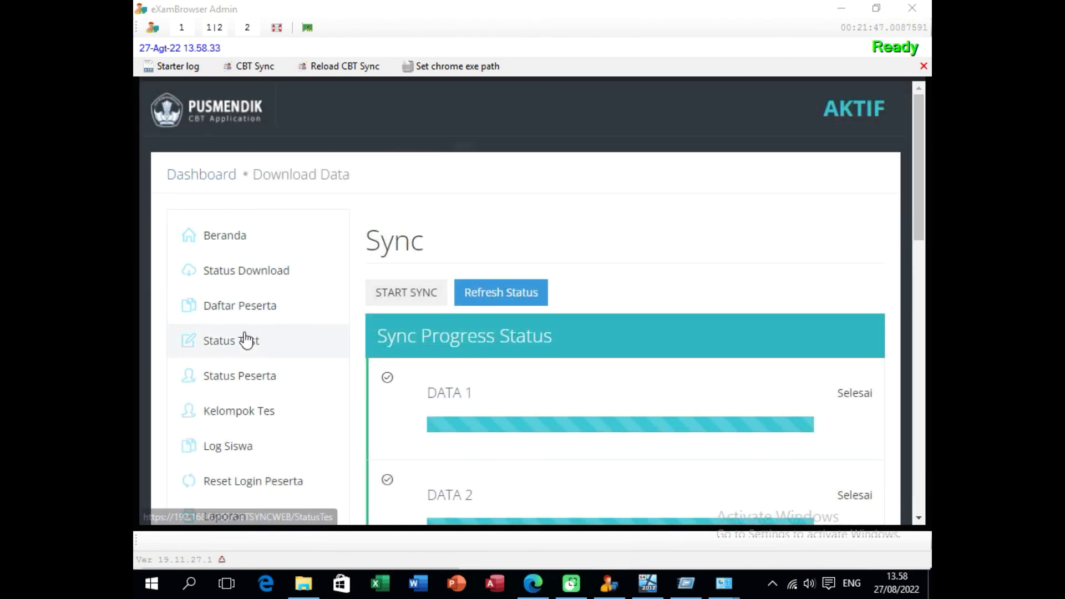
# - Open the Transfer Response page and examine its Pengaturan and Upload Transfer Response sections
pyautogui.scroll(-3, 259, 332)
pyautogui.scroll(-3, 287, 247)
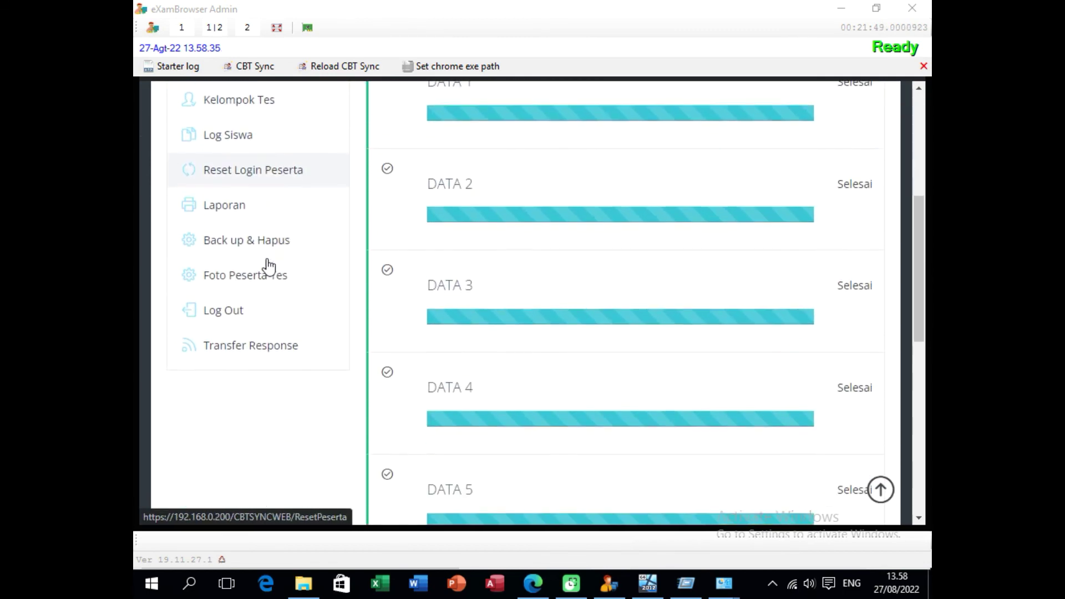
pyautogui.click(254, 354)
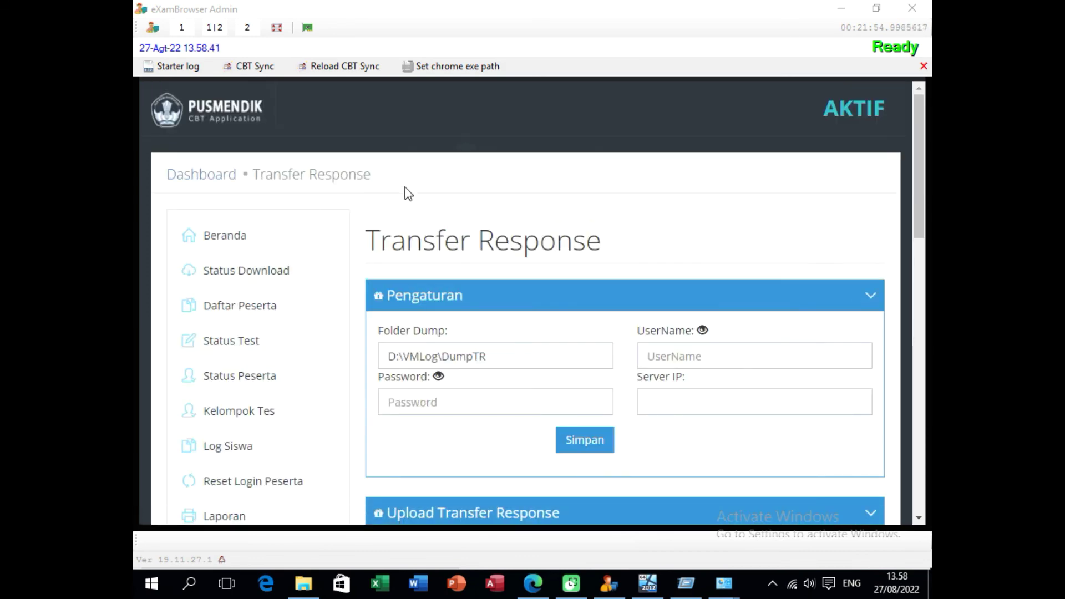
pyautogui.scroll(-4, 530, 173)
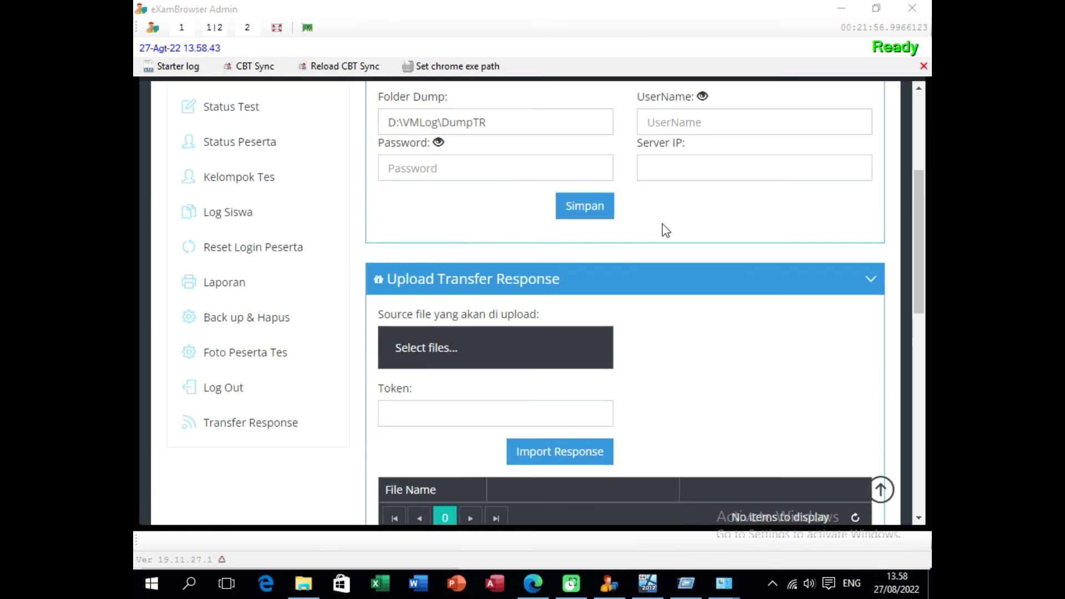
pyautogui.scroll(3, 573, 205)
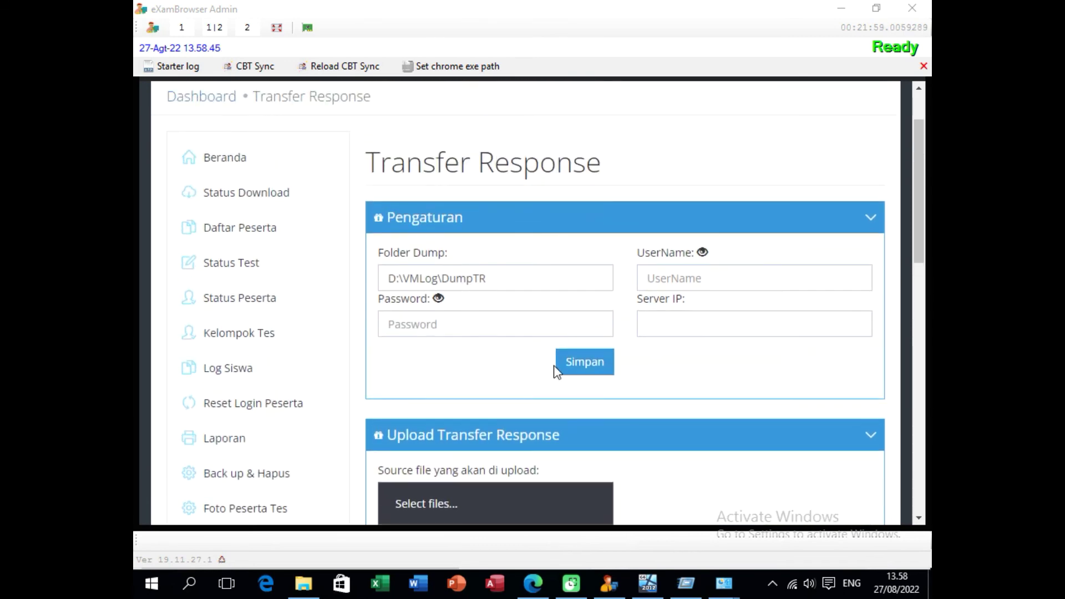